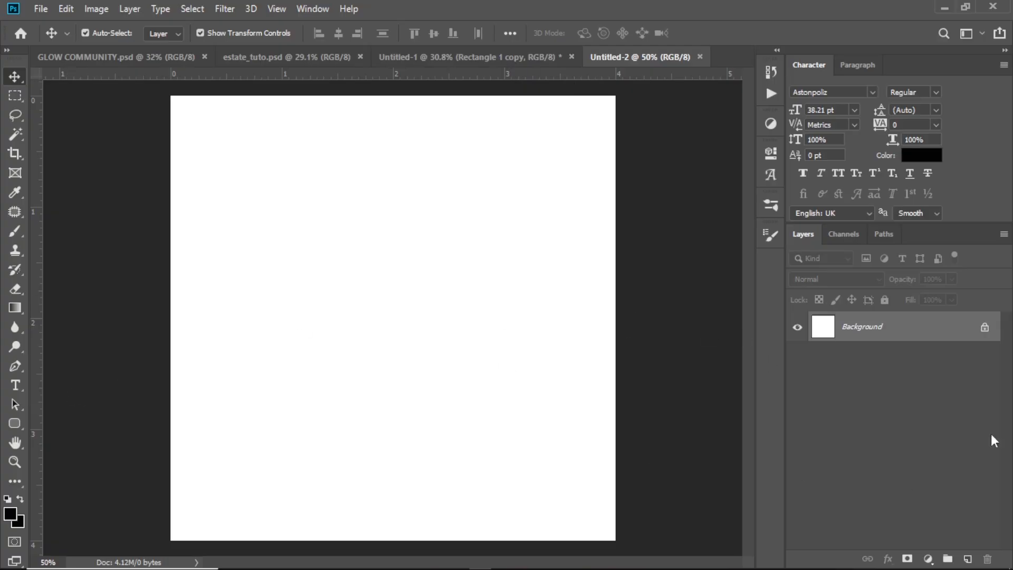
# Add a solid colour fill layer in dark red above the background.
pyautogui.click(928, 559)
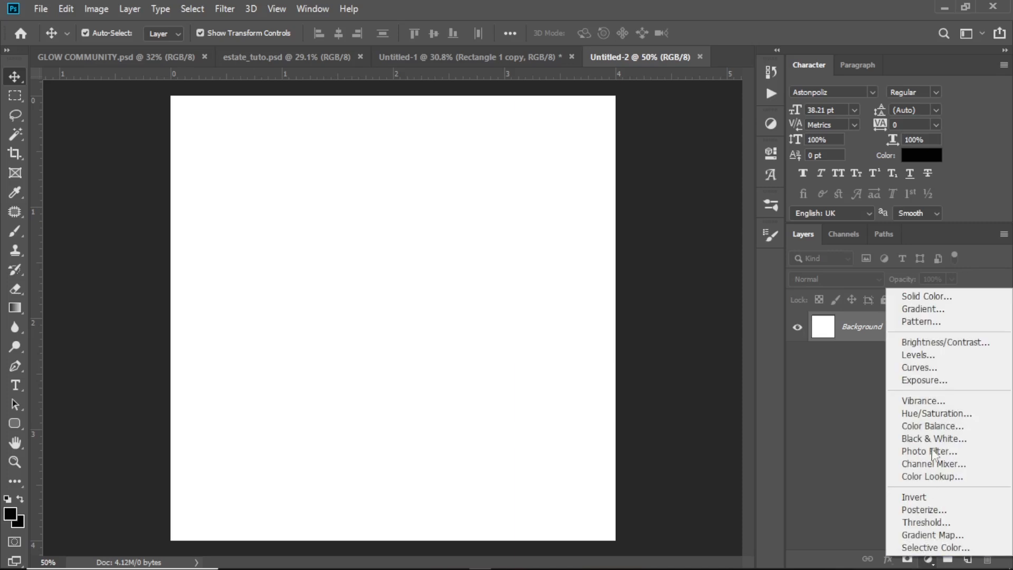
pyautogui.click(921, 296)
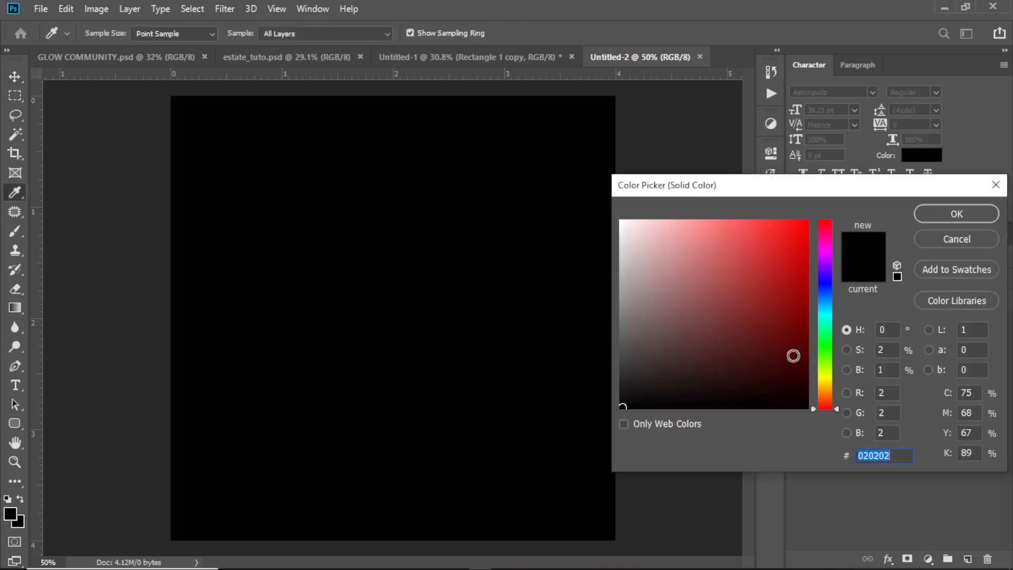
pyautogui.click(798, 343)
pyautogui.click(956, 214)
pyautogui.press('v')
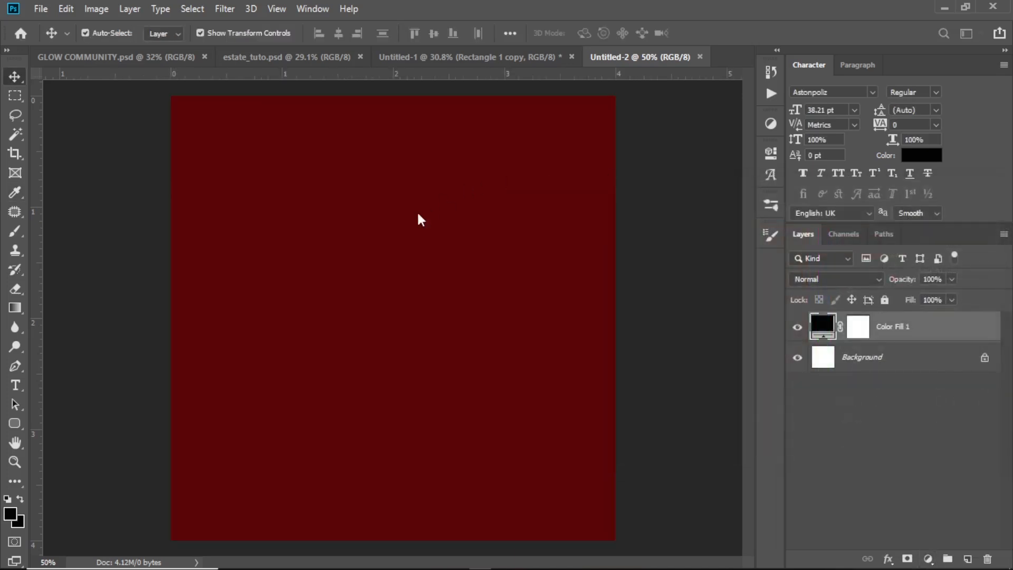
# Draw a rounded rectangle about 880 × 954 px with 50 px corners over most of the canvas.
pyautogui.click(17, 419)
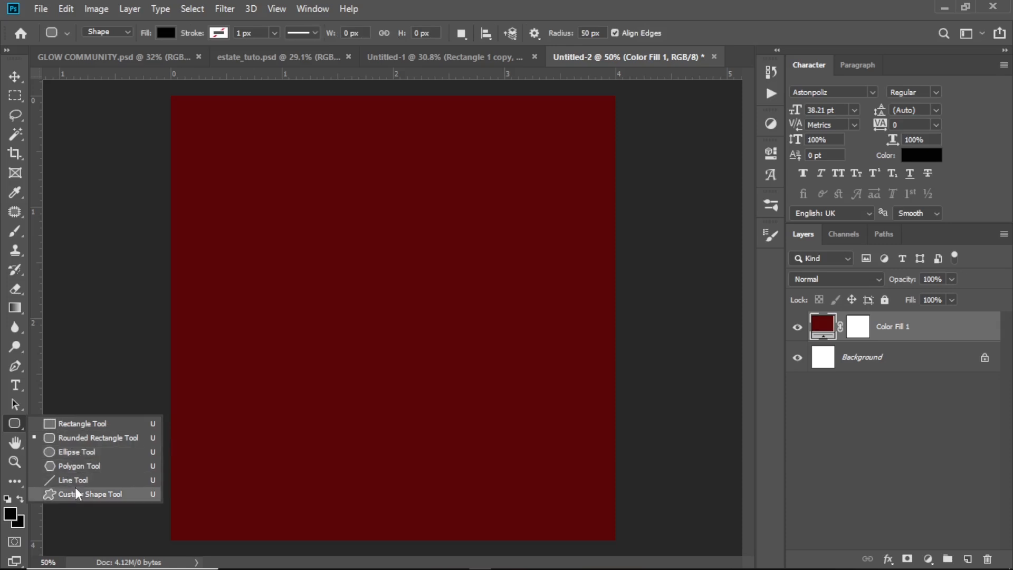
pyautogui.click(82, 438)
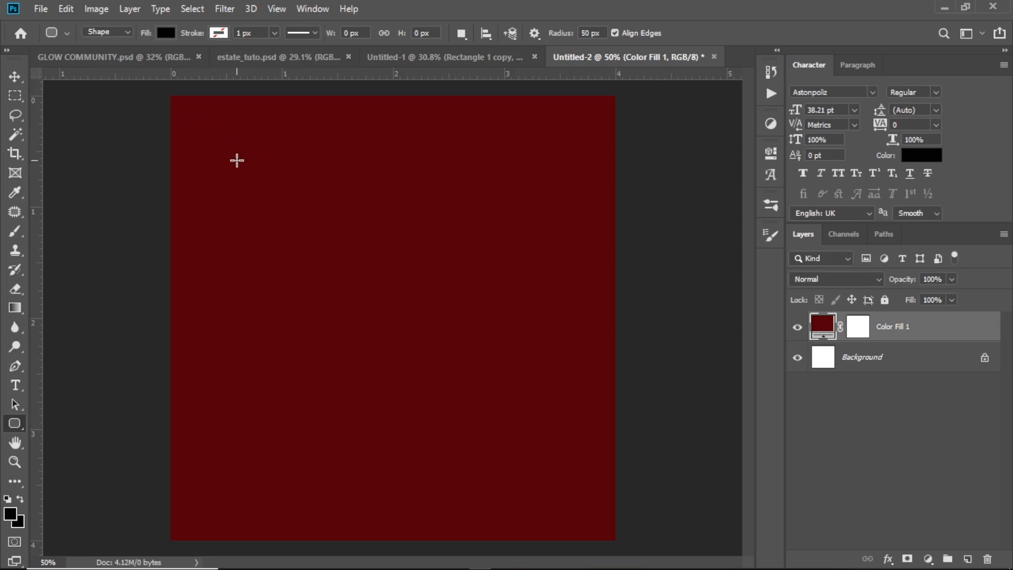
pyautogui.moveTo(237, 159); pyautogui.dragTo(562, 513)
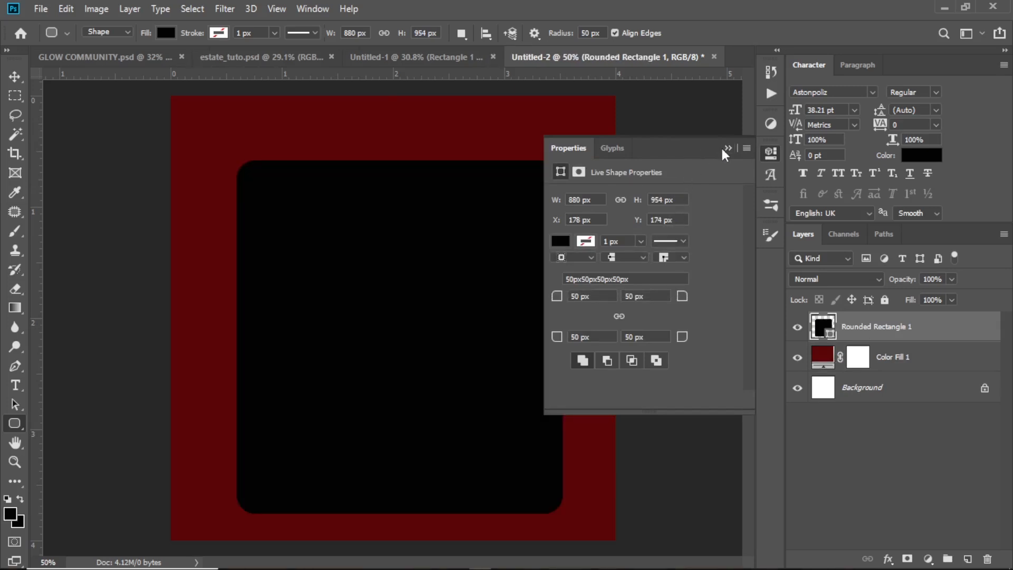
pyautogui.click(726, 148)
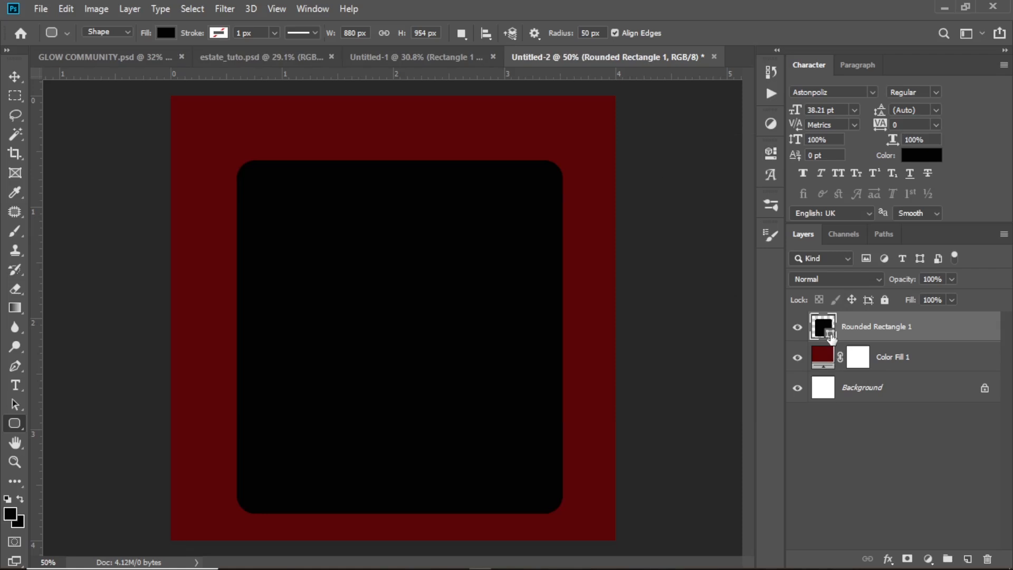
# Recolour the rounded rectangle to orange-yellow #f8b209 and centre it on the canvas.
pyautogui.doubleClick(829, 332)
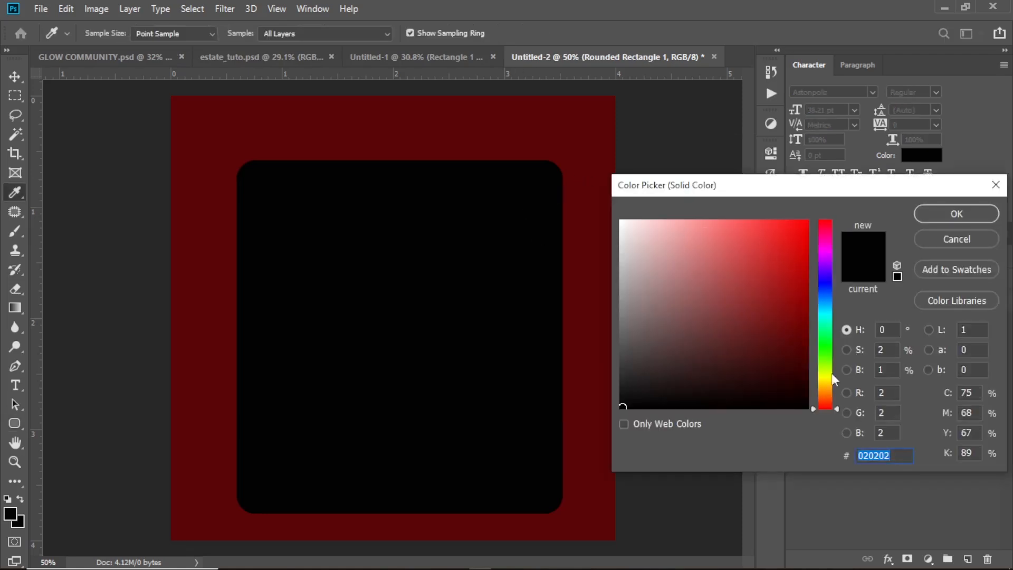
pyautogui.click(825, 386)
pyautogui.click(802, 224)
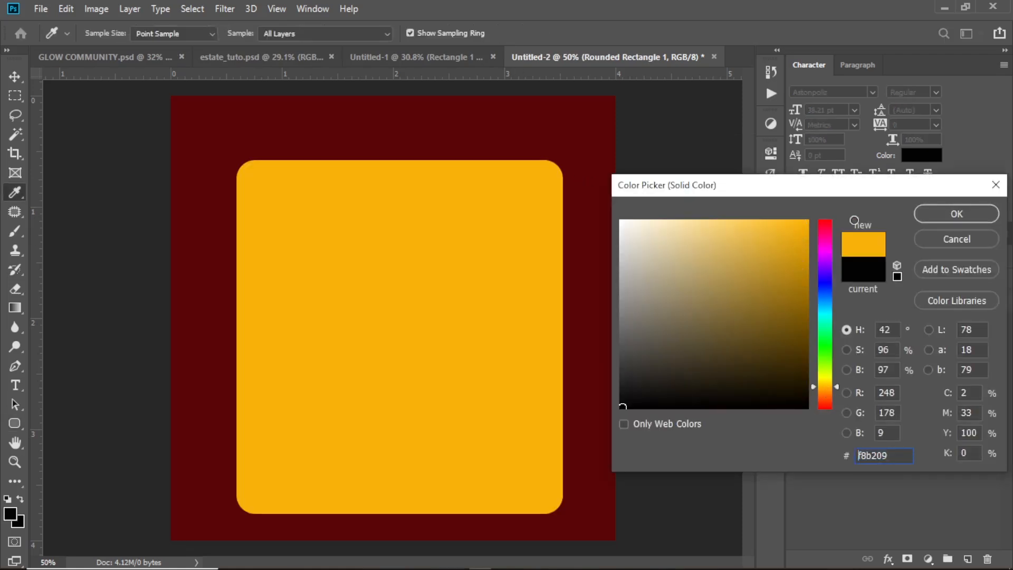
pyautogui.click(944, 214)
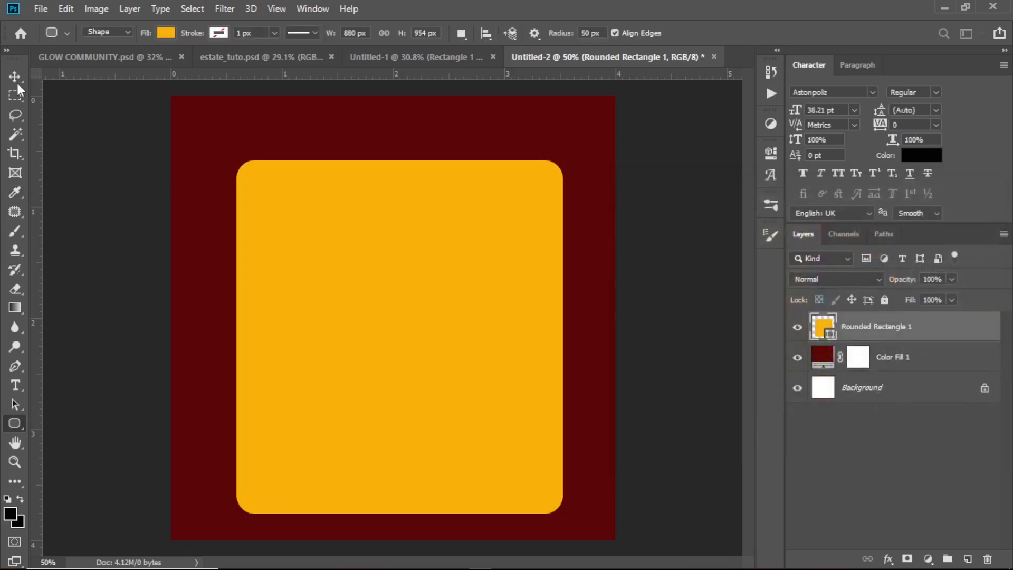
pyautogui.click(17, 82)
pyautogui.moveTo(425, 312); pyautogui.dragTo(418, 301)
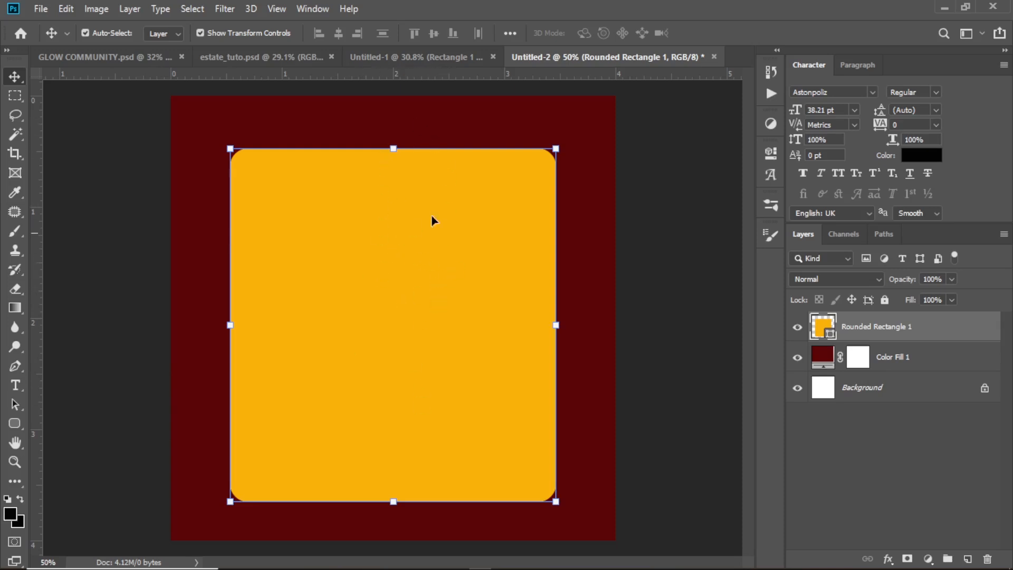
pyautogui.click(772, 153)
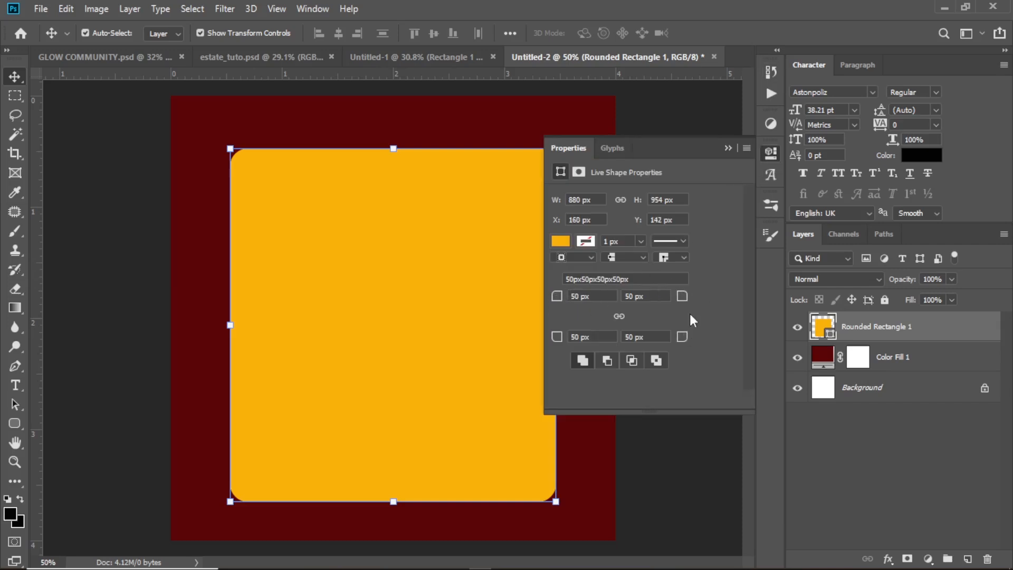
pyautogui.click(682, 241)
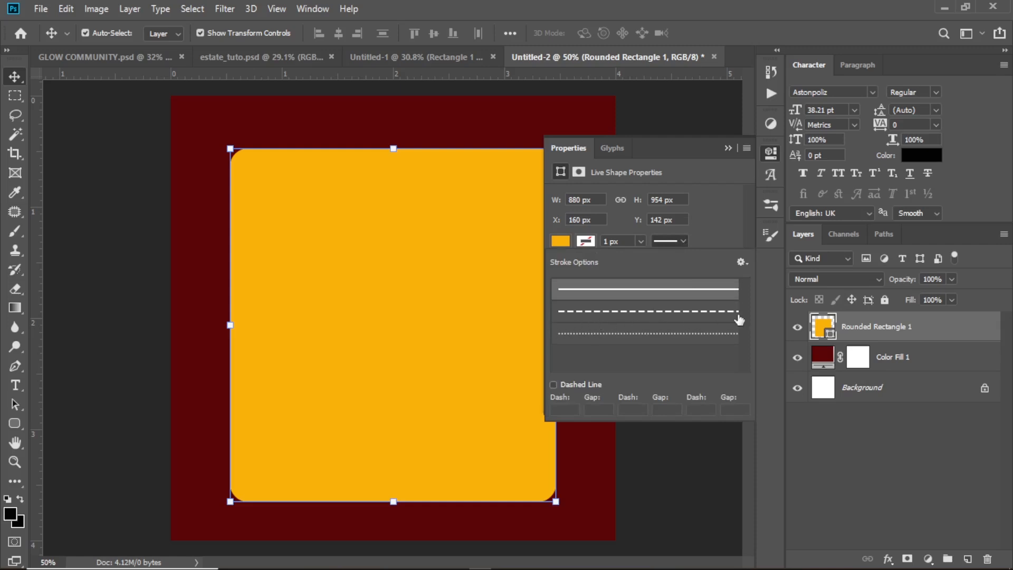
pyautogui.click(683, 241)
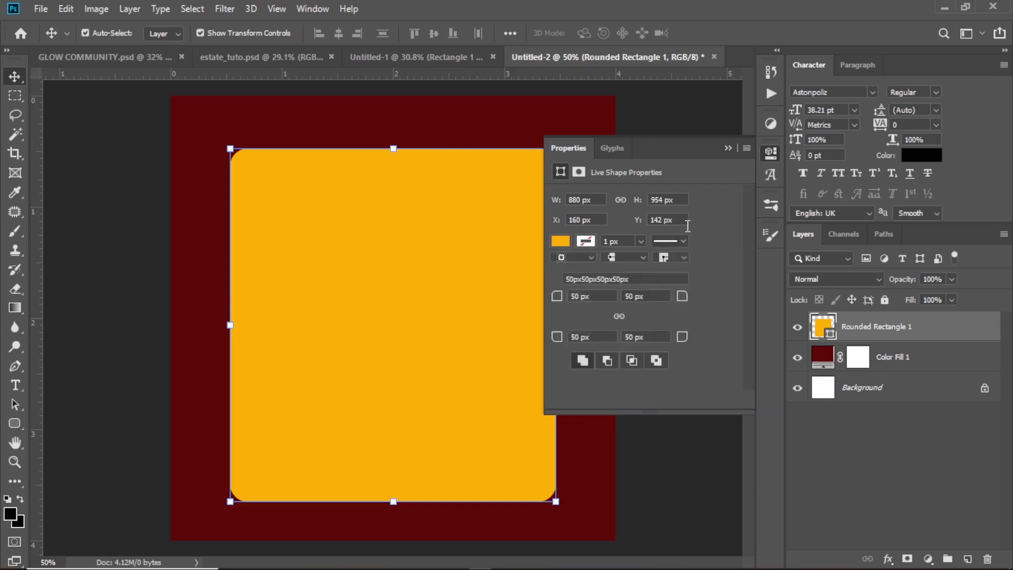
pyautogui.click(728, 148)
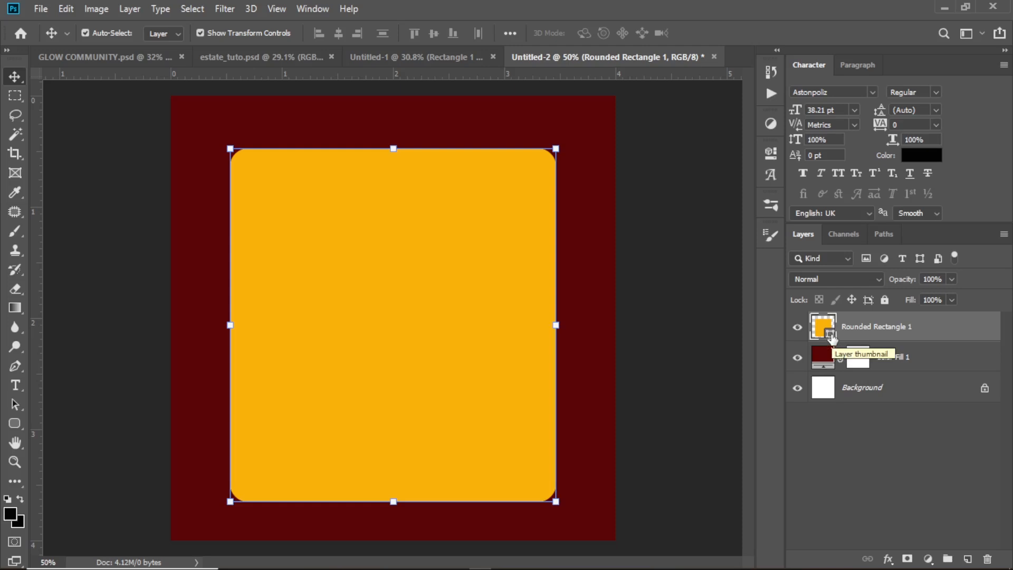
# Rasterize the orange rectangle layer and cut a full-height vertical strip out of its middle with a rectangular selection.
pyautogui.rightClick(877, 330)
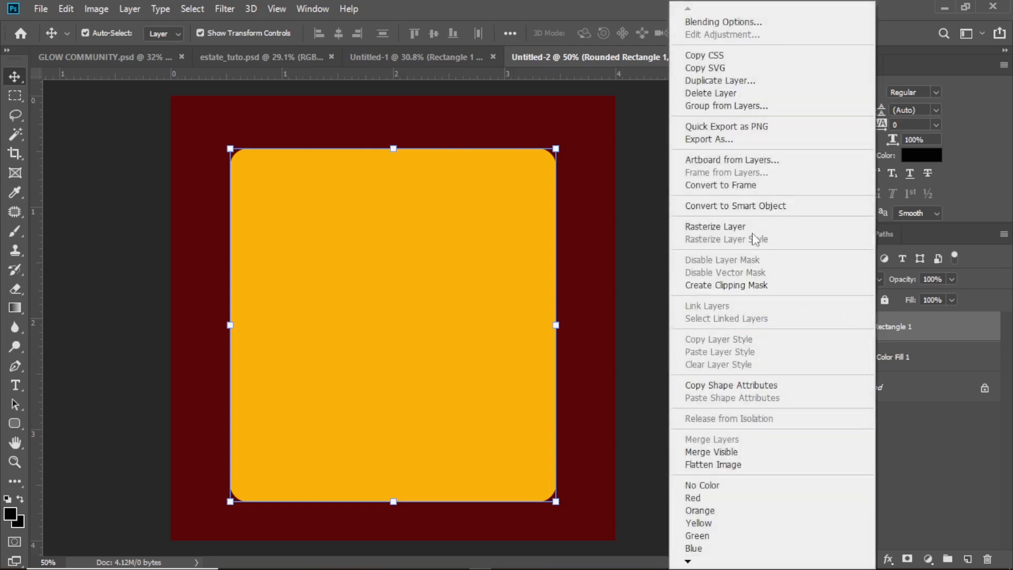
pyautogui.click(738, 227)
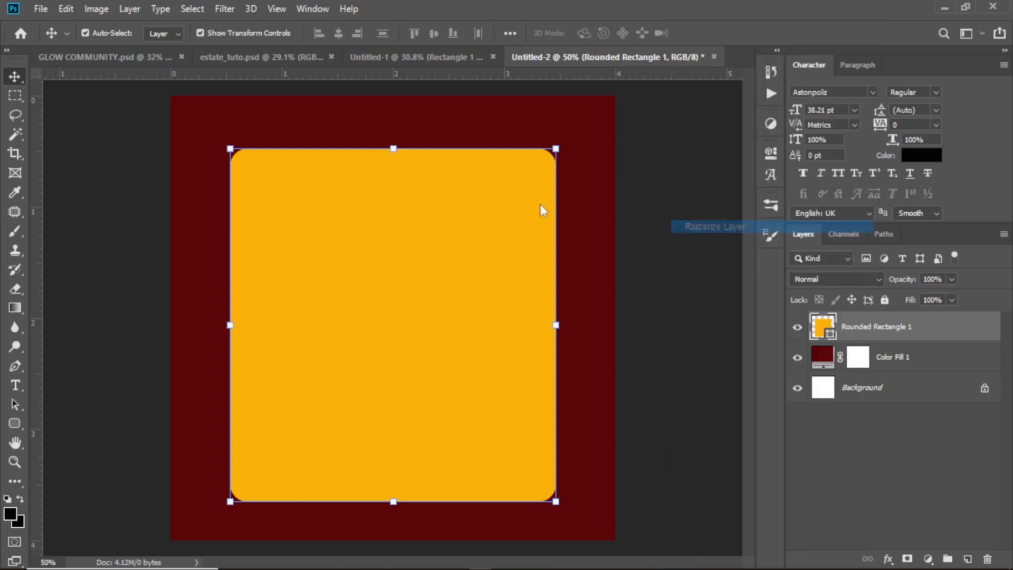
pyautogui.click(19, 99)
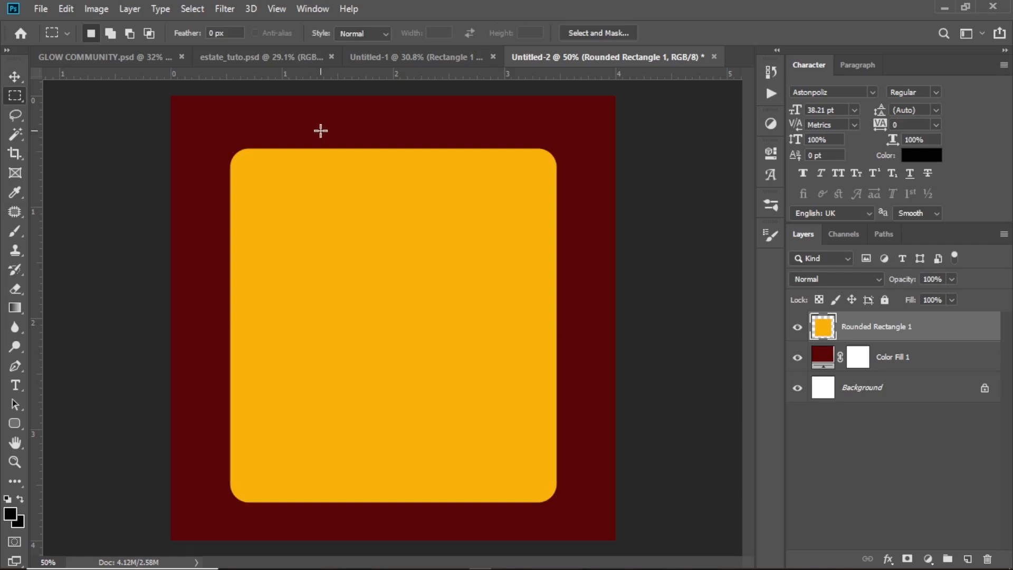
pyautogui.moveTo(333, 126); pyautogui.dragTo(384, 537)
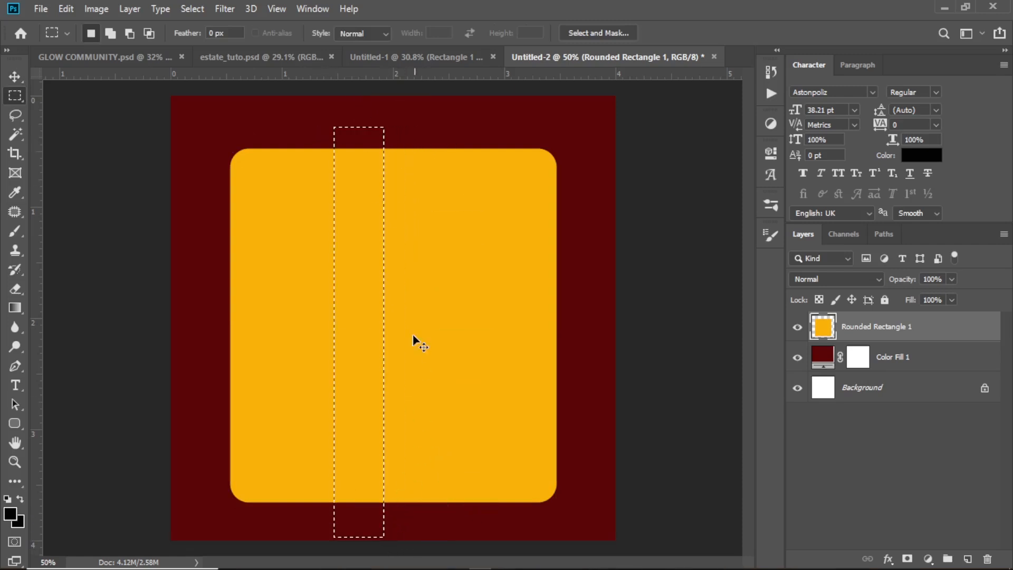
pyautogui.hotkey('ctrl', 'd')
pyautogui.moveTo(360, 126); pyautogui.dragTo(425, 560)
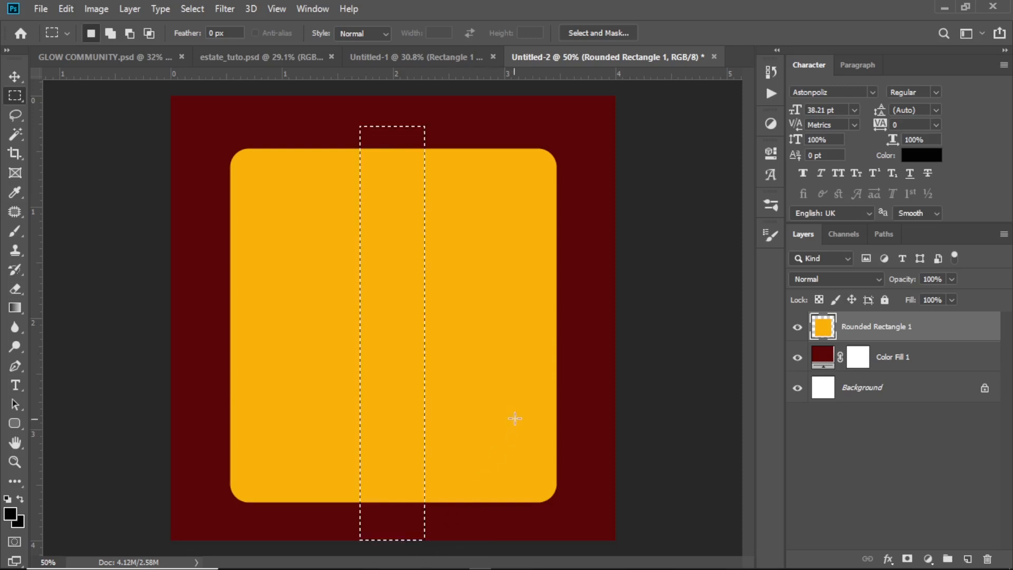
pyautogui.press('Delete')
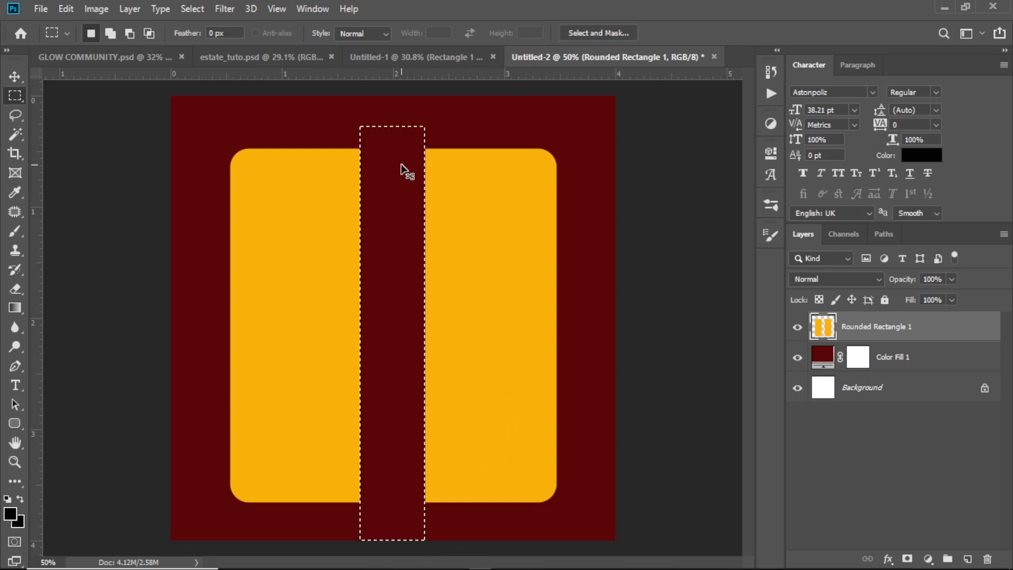
pyautogui.hotkey('ctrl', 'd')
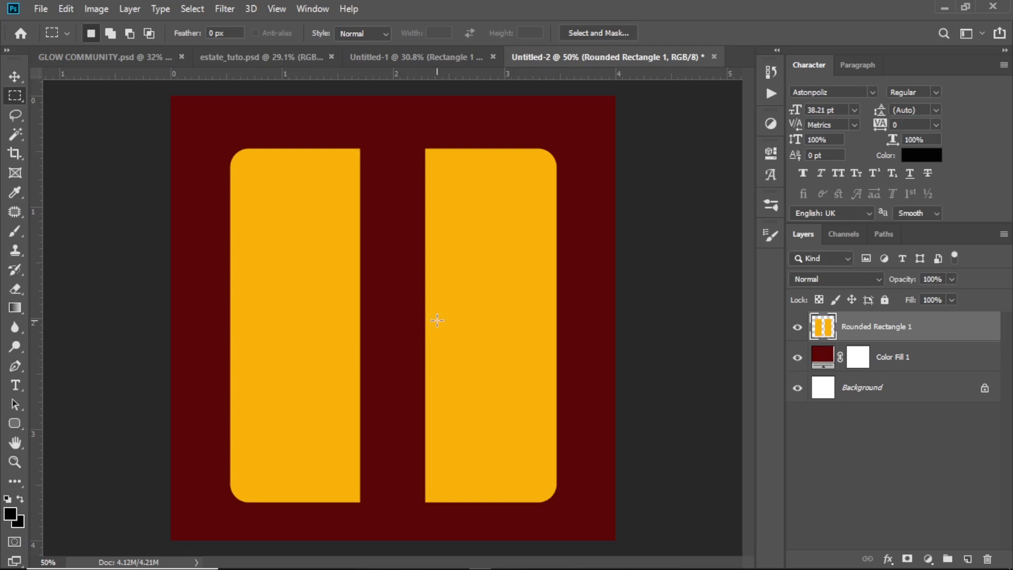
# Cut a horizontal strip across the middle of the orange shape to split it into four blocks.
pyautogui.moveTo(205, 292); pyautogui.dragTo(613, 369)
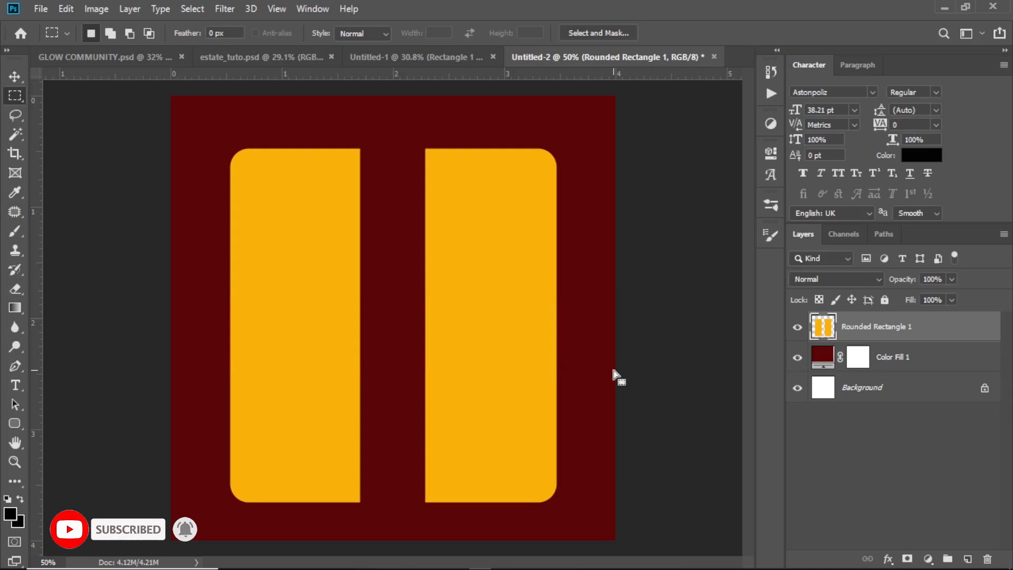
pyautogui.press('Delete')
pyautogui.hotkey('ctrl', 'd')
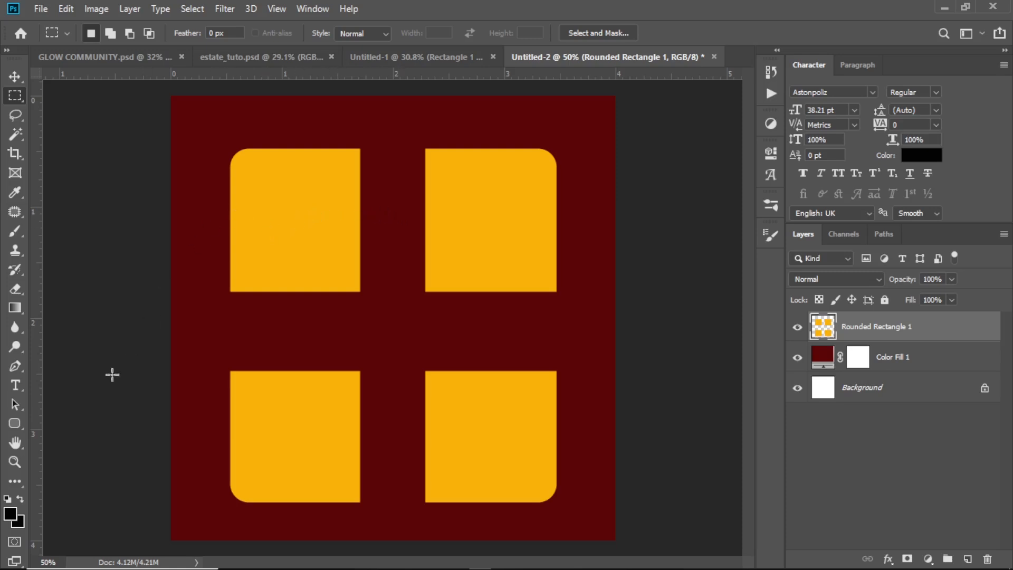
# Draw a rounded rectangle about 360 × 396 px, offset down and right over the upper-left orange block.
pyautogui.click(15, 423)
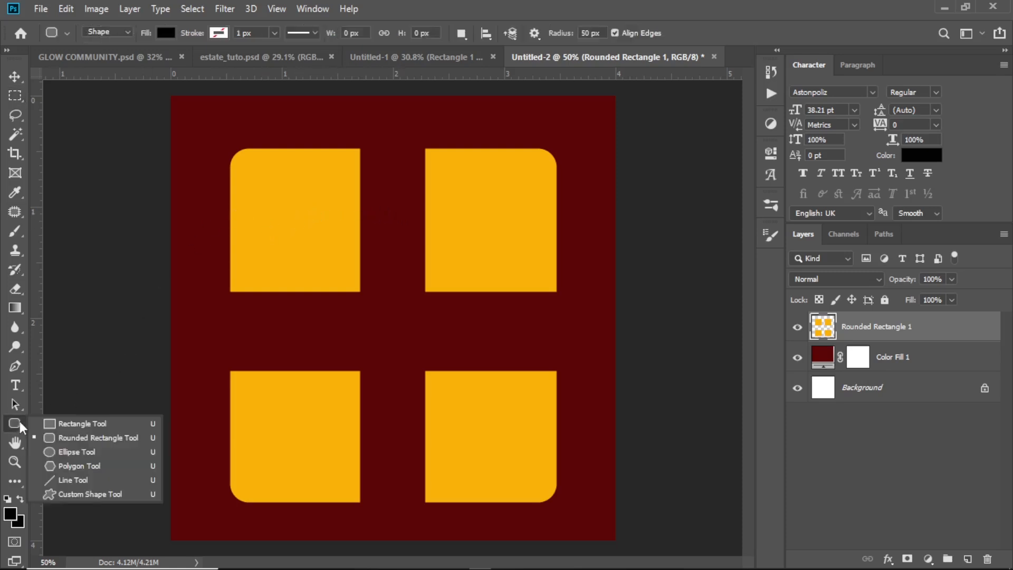
pyautogui.click(63, 439)
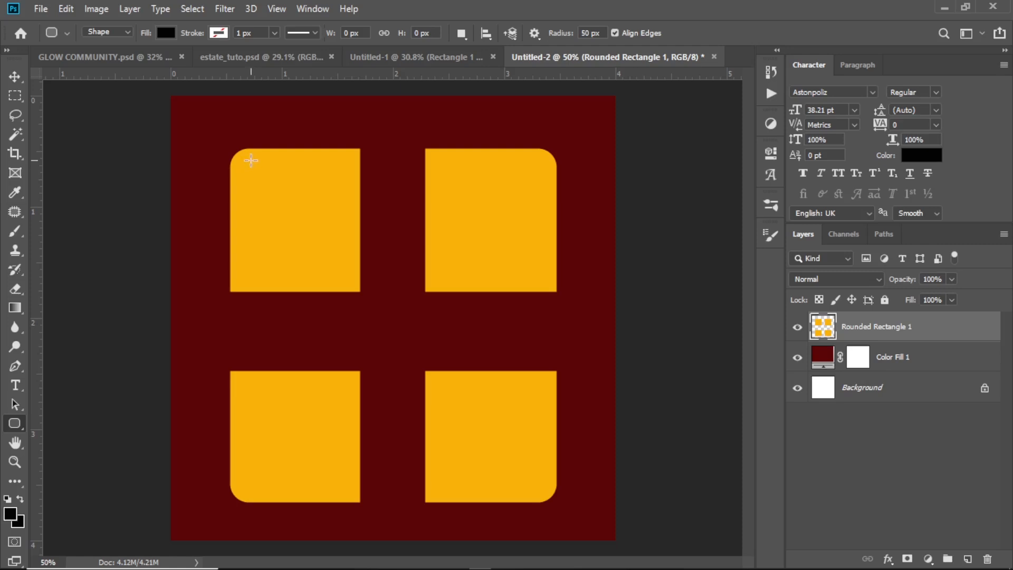
pyautogui.moveTo(250, 160); pyautogui.dragTo(383, 307)
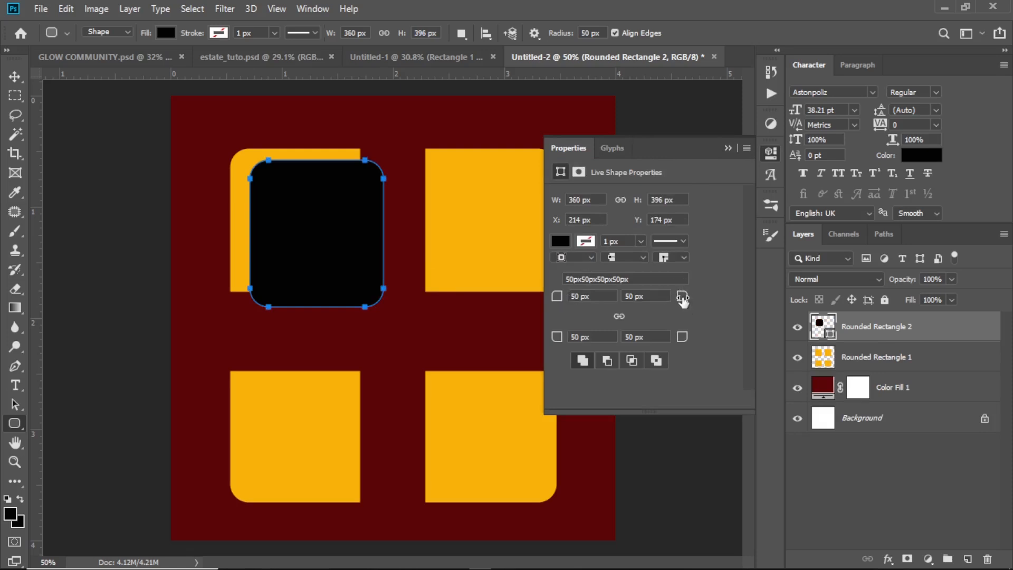
# Set every corner radius of the new rectangle to 0 px except the upper-left corner.
pyautogui.moveTo(682, 300); pyautogui.dragTo(616, 326)
pyautogui.moveTo(682, 337); pyautogui.dragTo(613, 348)
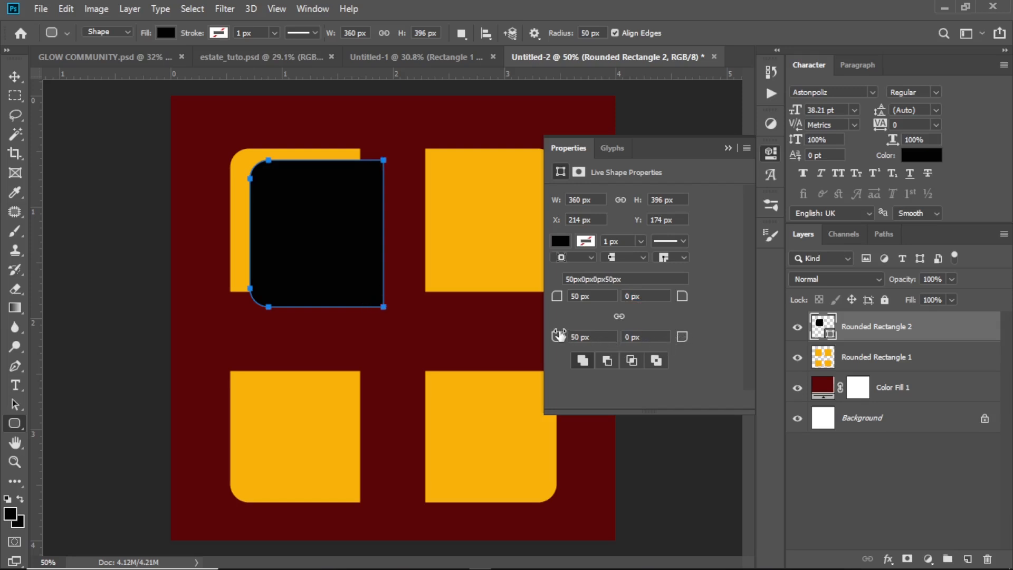
pyautogui.moveTo(554, 336); pyautogui.dragTo(478, 349)
pyautogui.click(729, 148)
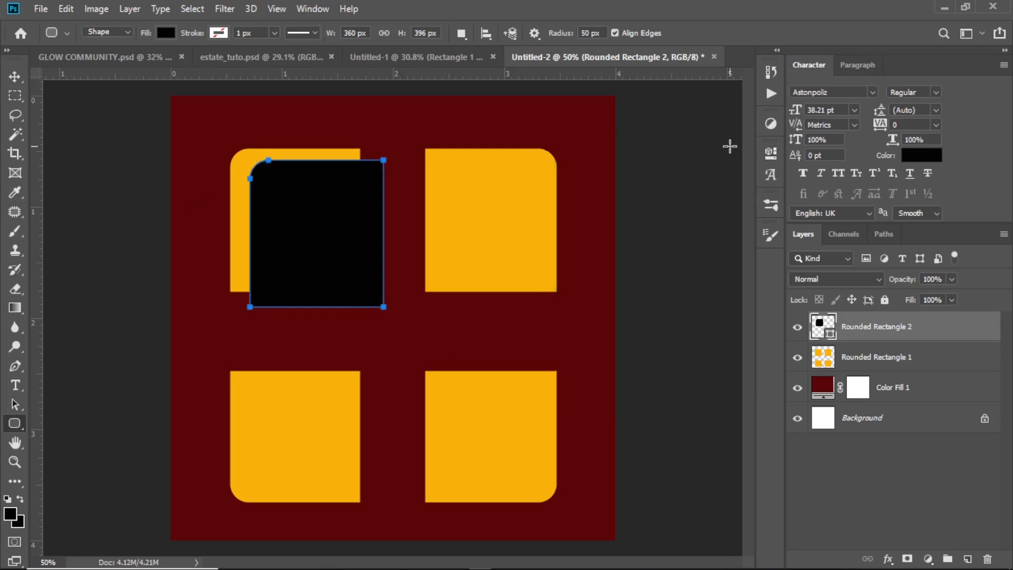
pyautogui.press('Return')
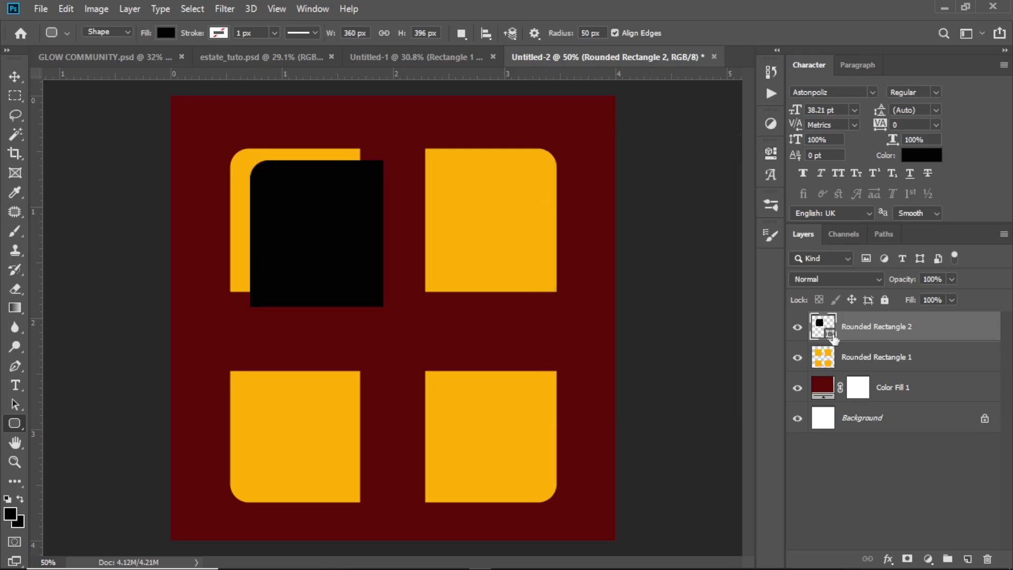
# Change the small black rectangle's fill to off-white #fef9f9.
pyautogui.doubleClick(832, 334)
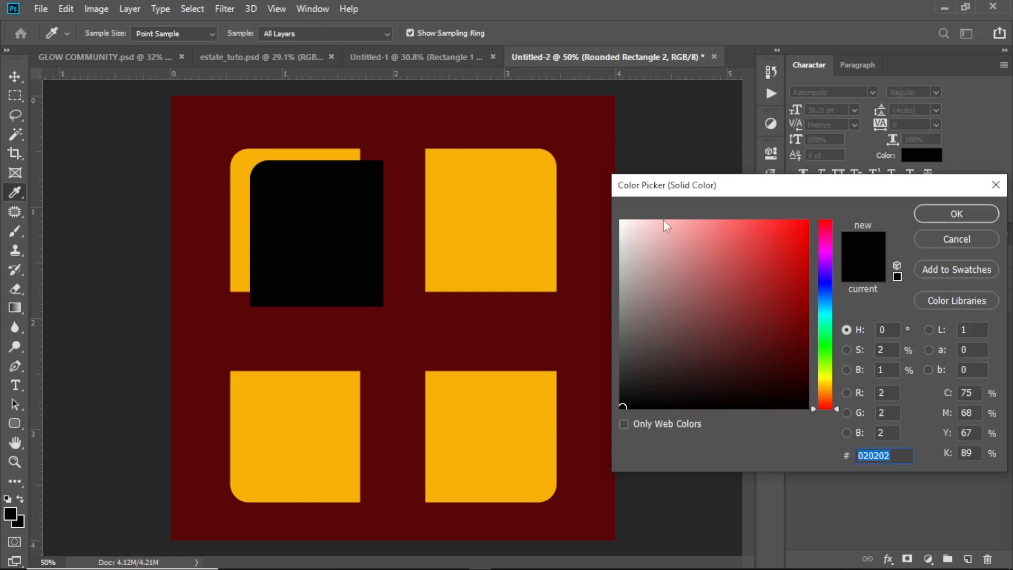
pyautogui.click(623, 221)
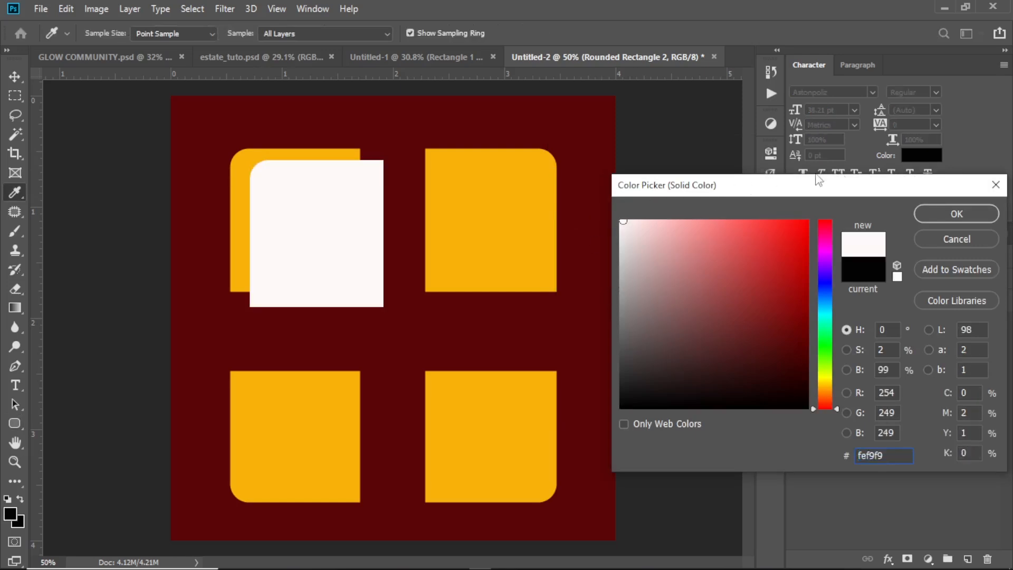
pyautogui.press('Return')
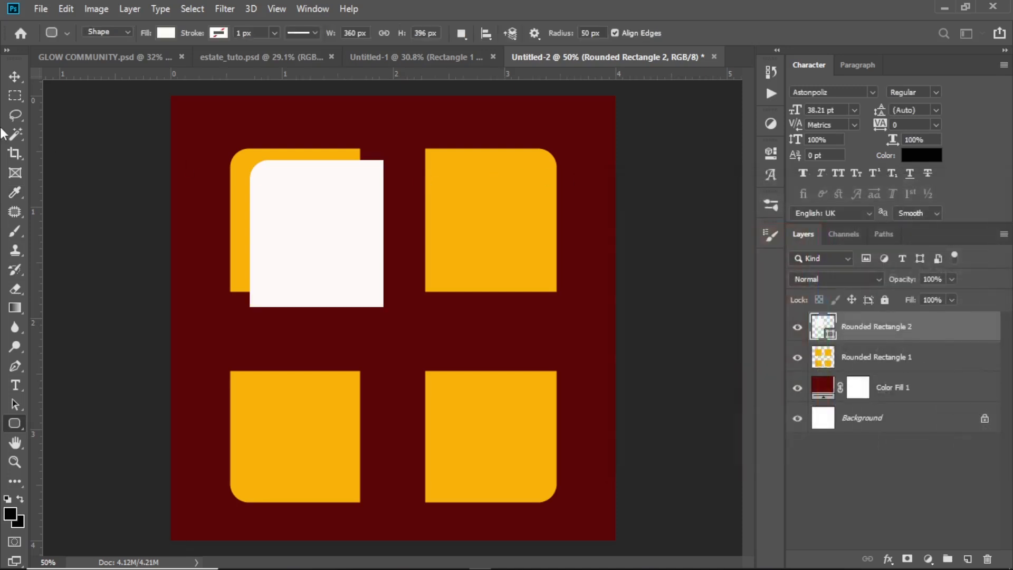
# Duplicate the off-white rectangle horizontally onto the upper-right orange block.
pyautogui.click(14, 77)
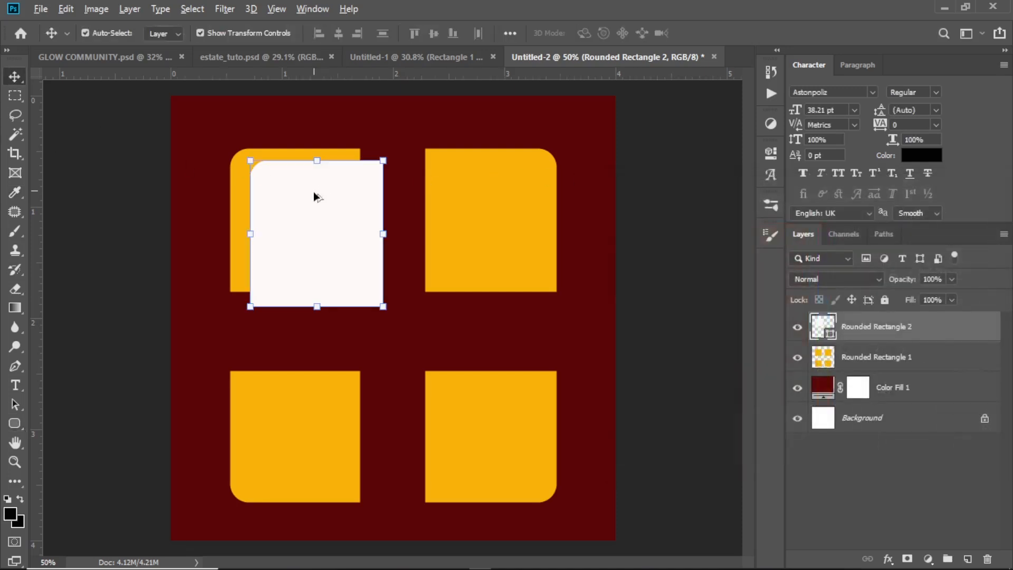
pyautogui.moveTo(328, 226); pyautogui.dragTo(471, 225)
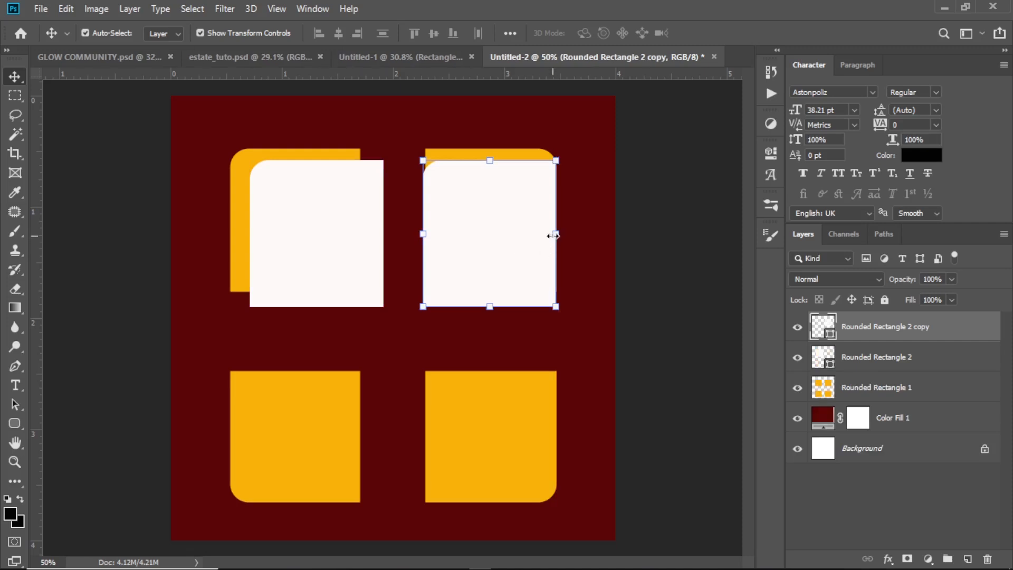
# Flip the upper-right off-white rectangle horizontally and move it left to X 804 px, exposing the orange block's outer edge.
pyautogui.hotkey('ctrl', 't')
pyautogui.rightClick(501, 219)
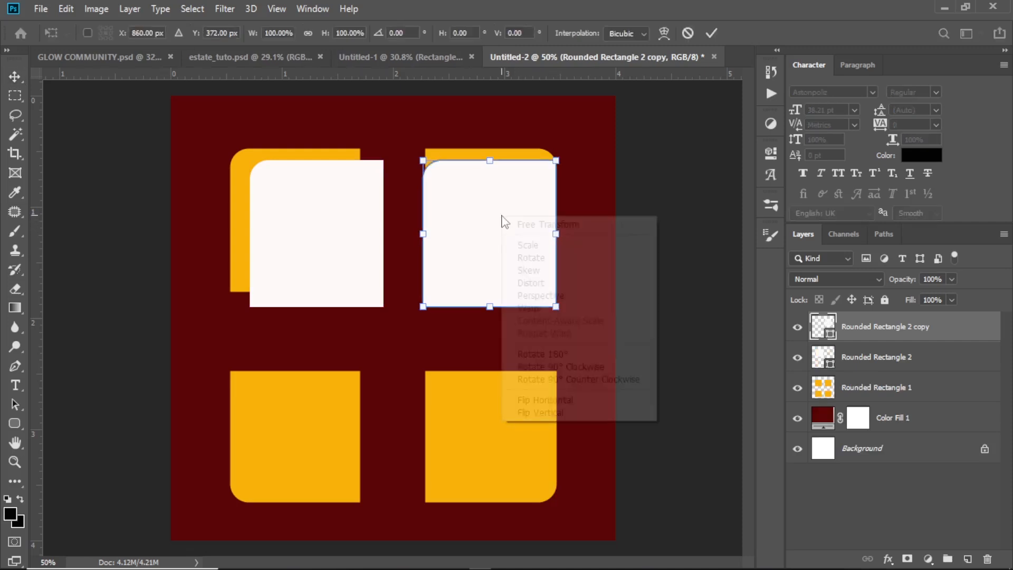
pyautogui.click(563, 400)
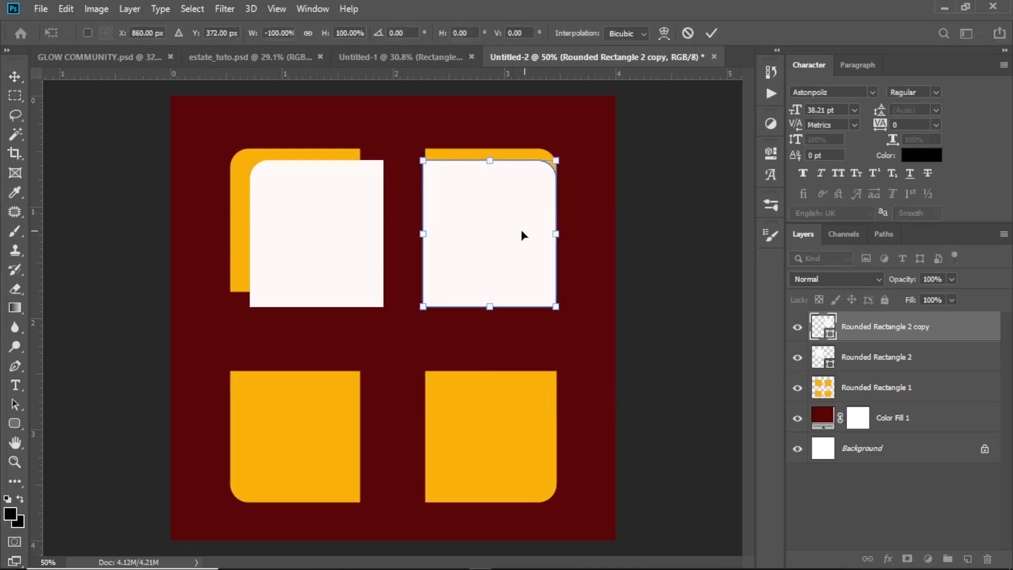
pyautogui.moveTo(521, 231); pyautogui.dragTo(504, 233)
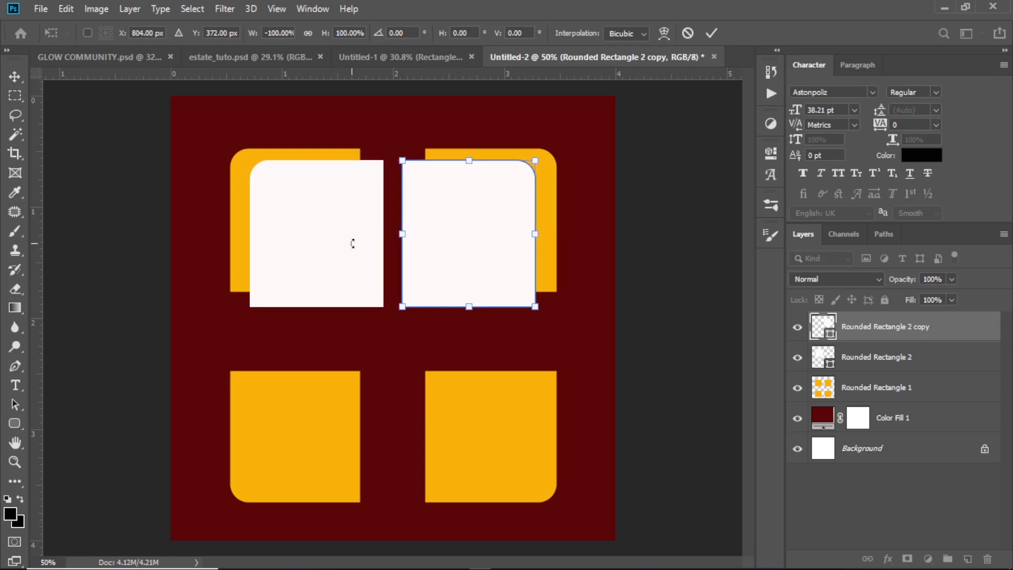
pyautogui.click(712, 33)
# Move the upper-left off-white rectangle right, leaving only a narrow gap to the upper-right one.
pyautogui.click(343, 218)
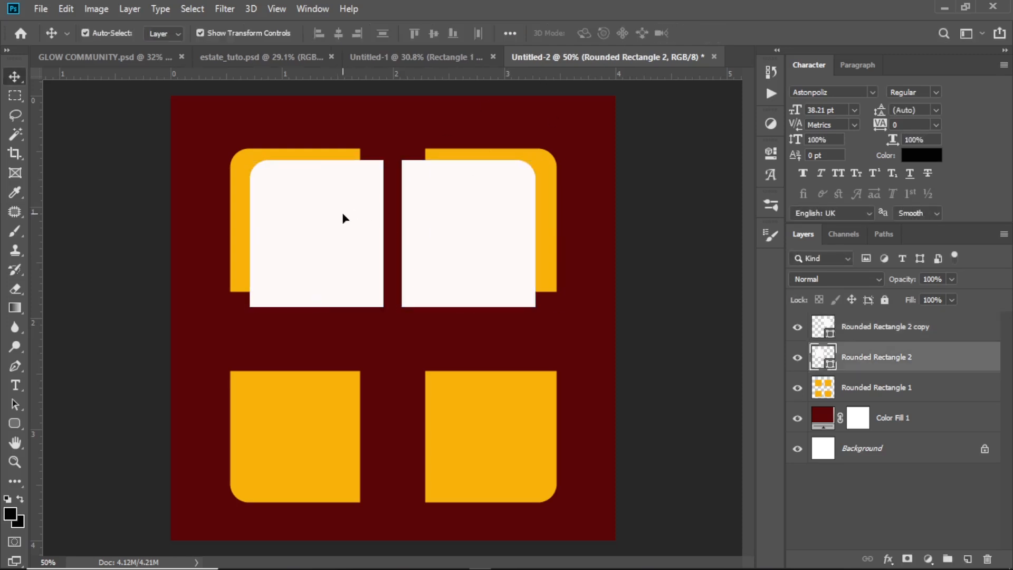
pyautogui.moveTo(345, 213); pyautogui.dragTo(349, 213)
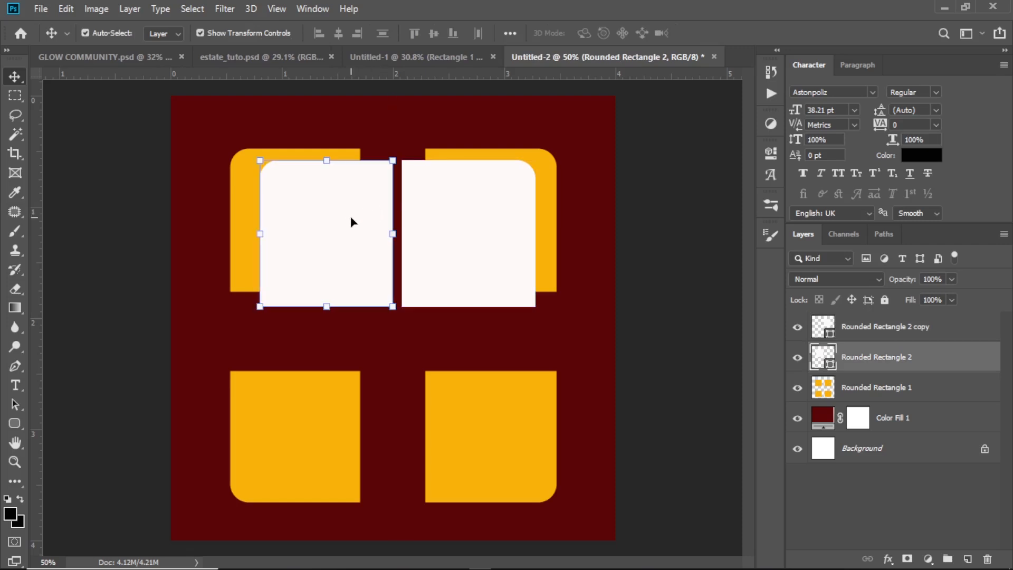
pyautogui.moveTo(350, 217); pyautogui.dragTo(351, 222)
# Duplicate both upper off-white rectangles straight down onto the two lower orange blocks and deselect the copies.
pyautogui.keyDown('ctrl'); pyautogui.click(857, 330); pyautogui.keyUp('ctrl')
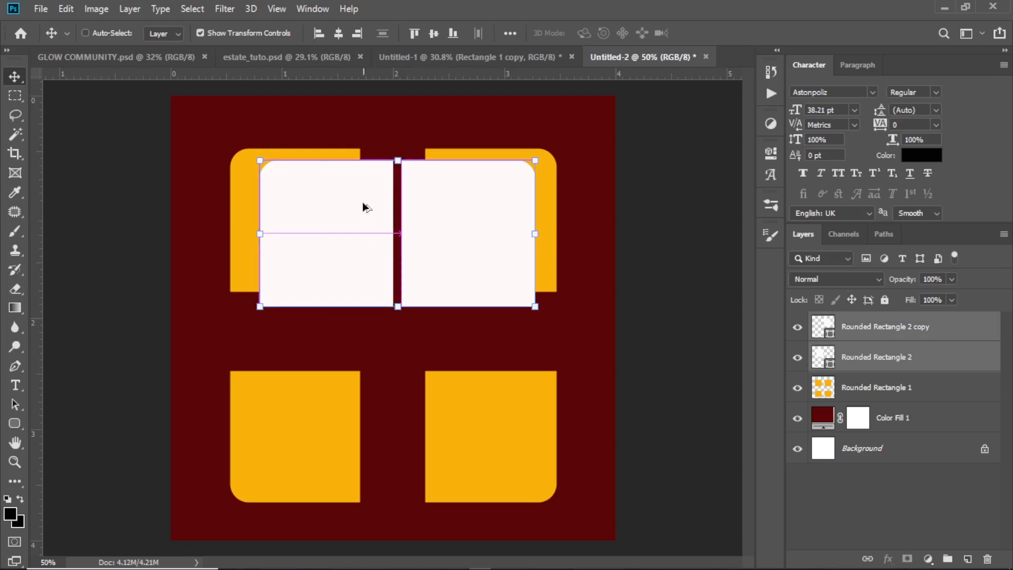
pyautogui.moveTo(362, 195); pyautogui.dragTo(361, 374)
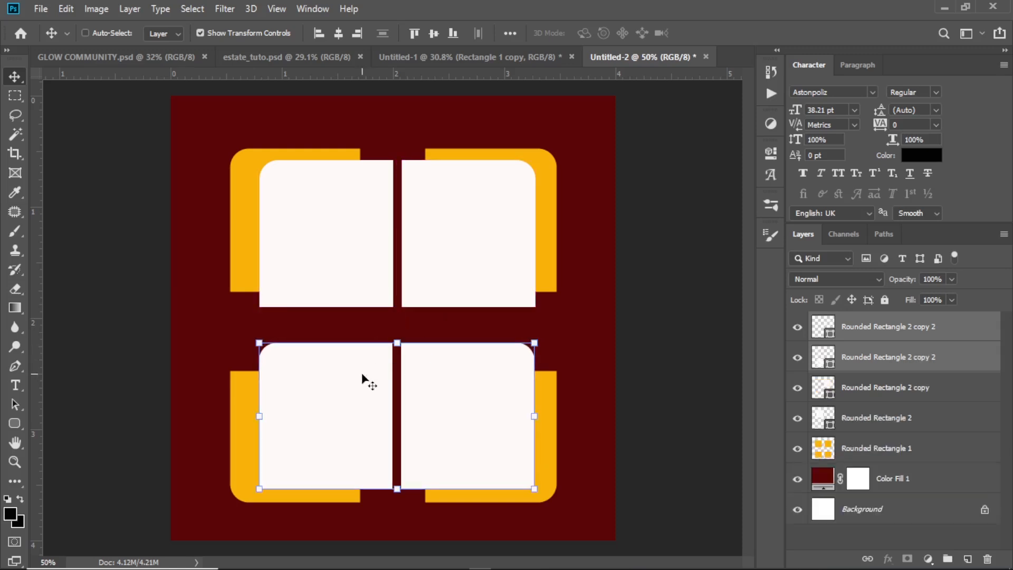
pyautogui.keyDown('ctrl'); pyautogui.click(648, 182); pyautogui.keyUp('ctrl')
pyautogui.scroll(-3, 489, 344)
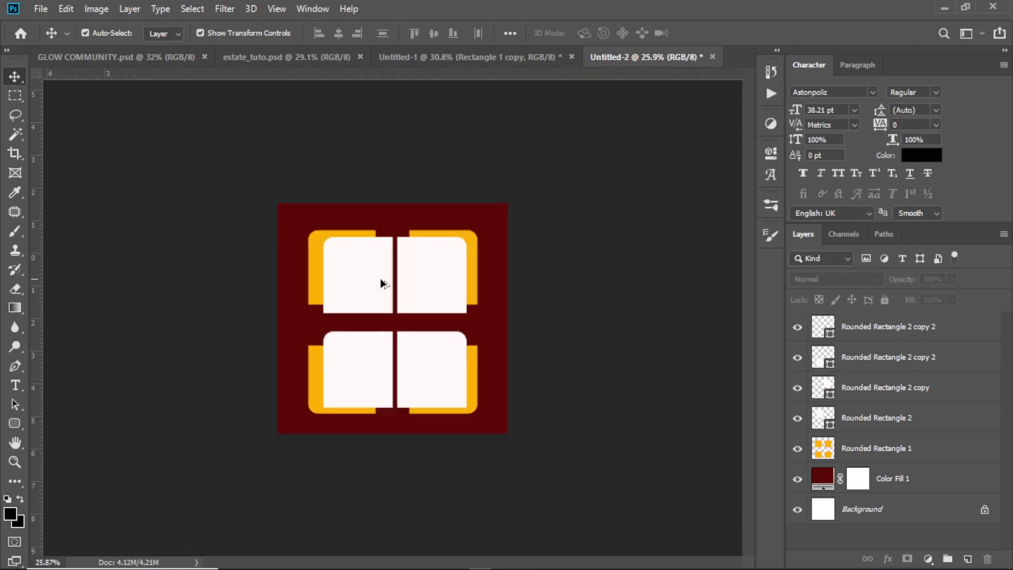
pyautogui.scroll(2, 397, 331)
pyautogui.scroll(1, 398, 330)
pyautogui.click(351, 252)
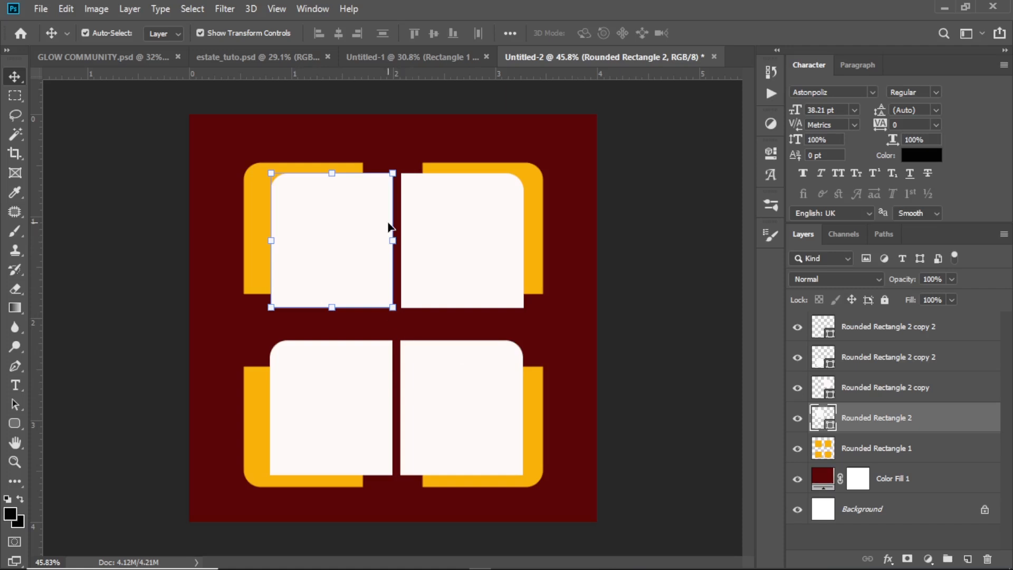
pyautogui.click(631, 198)
pyautogui.click(484, 248)
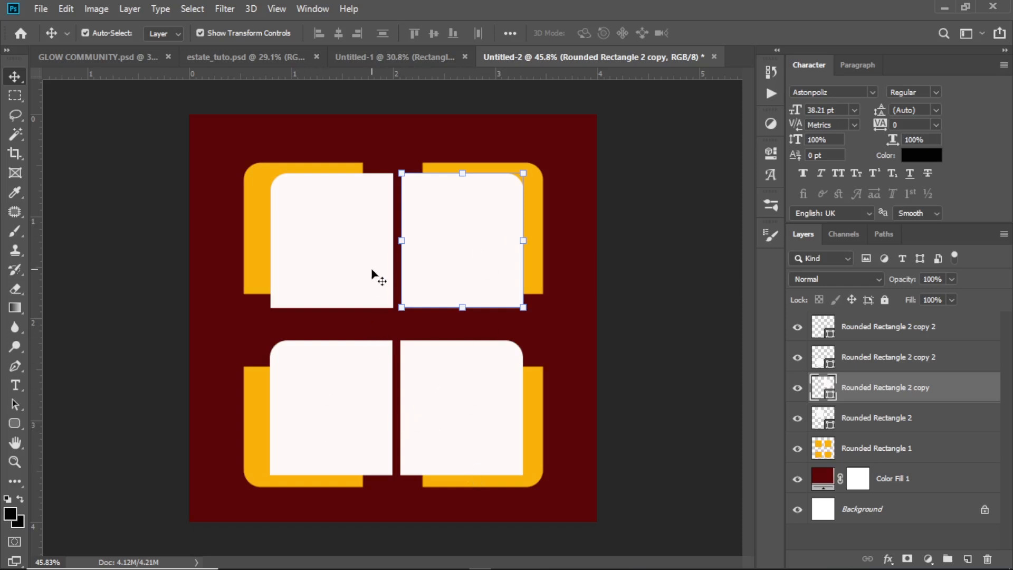
# Draw a circle about 454 px in diameter over the centre of the four frames and place its layer above all others.
pyautogui.moveTo(18, 418); pyautogui.dragTo(71, 441)
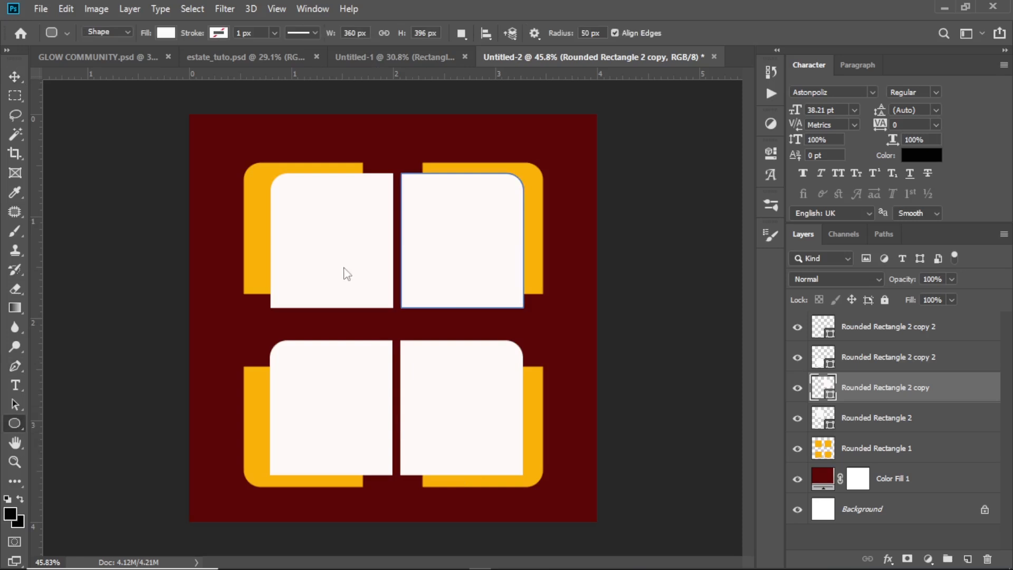
pyautogui.moveTo(332, 250); pyautogui.dragTo(481, 400)
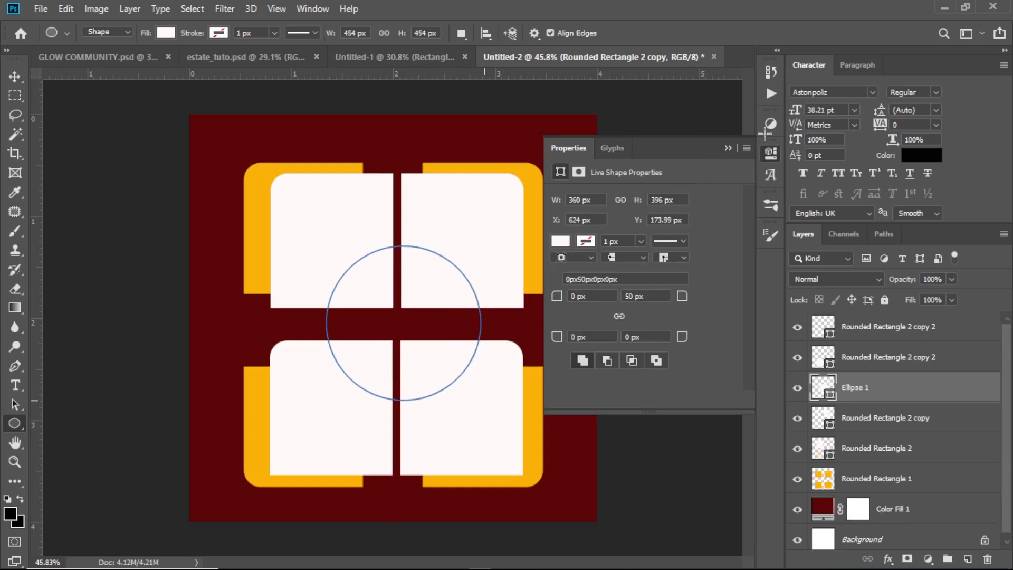
pyautogui.click(728, 148)
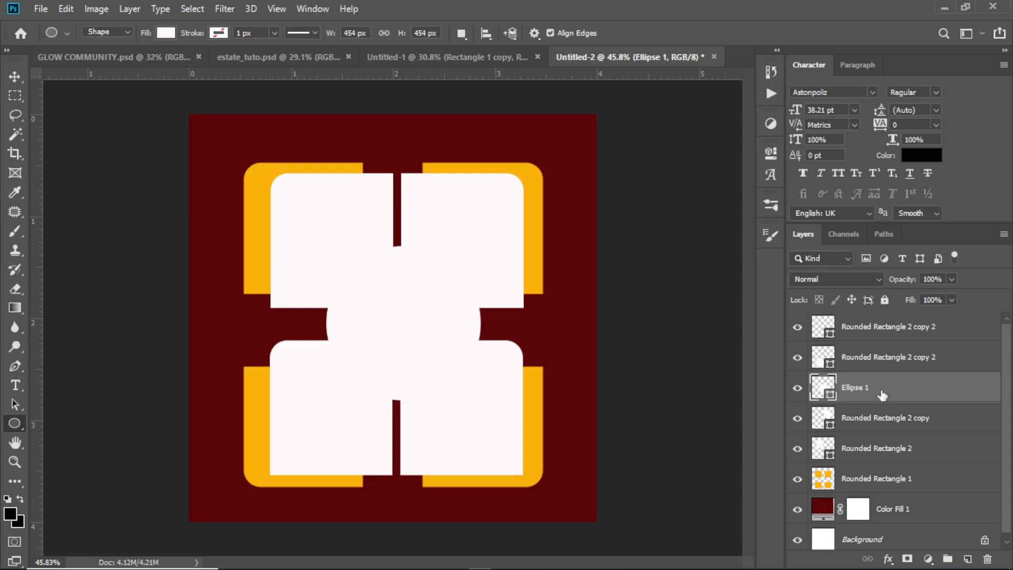
pyautogui.moveTo(882, 395); pyautogui.dragTo(881, 320)
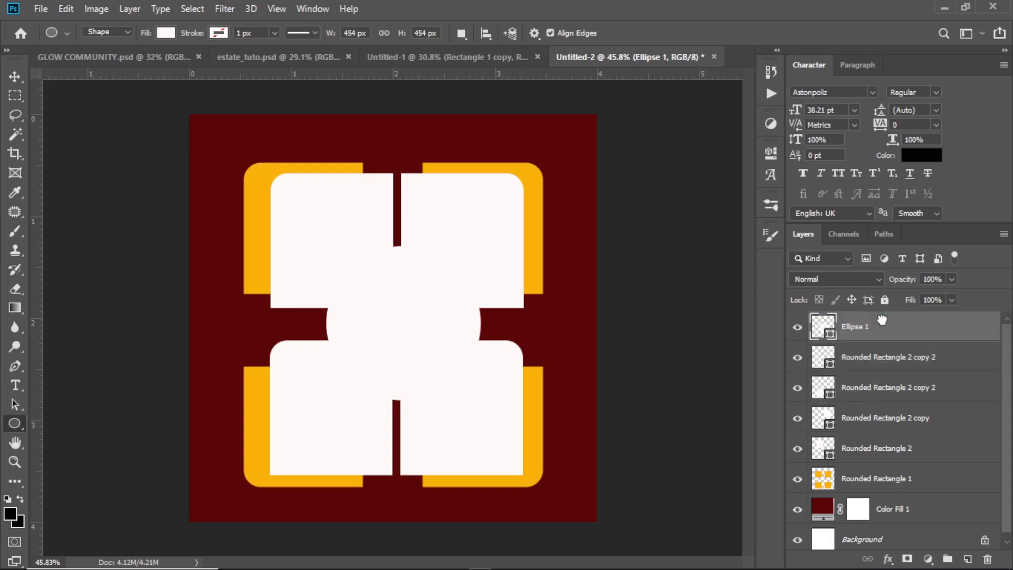
# Add a 17 px yellow outside stroke to the central circle.
pyautogui.click(888, 560)
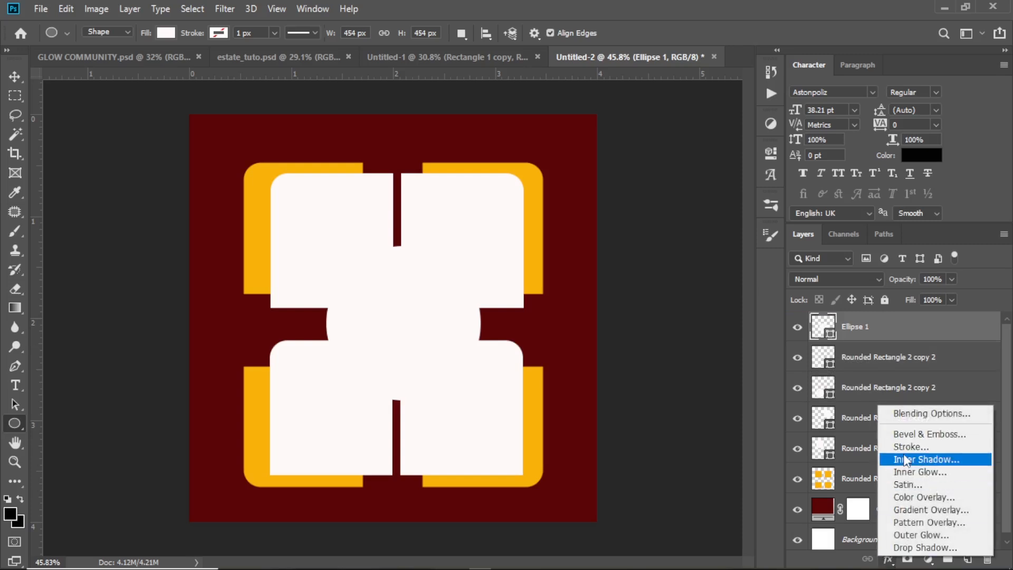
pyautogui.click(905, 448)
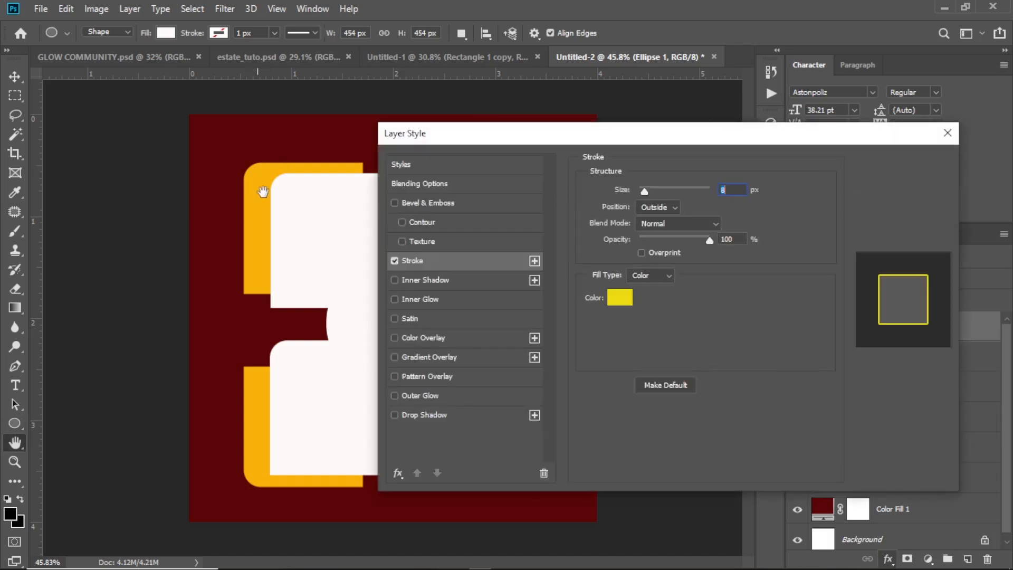
pyautogui.moveTo(558, 143); pyautogui.dragTo(663, 144)
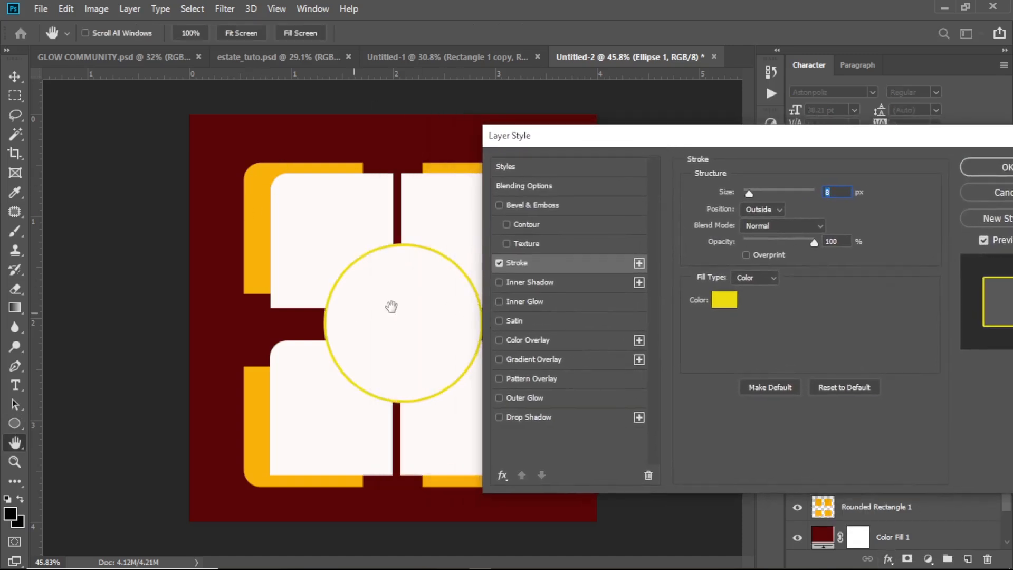
pyautogui.moveTo(725, 193); pyautogui.dragTo(732, 195)
pyautogui.moveTo(752, 143)
pyautogui.mouseDown()
pyautogui.moveTo(729, 144)
pyautogui.moveTo(753, 137)
pyautogui.mouseUp()
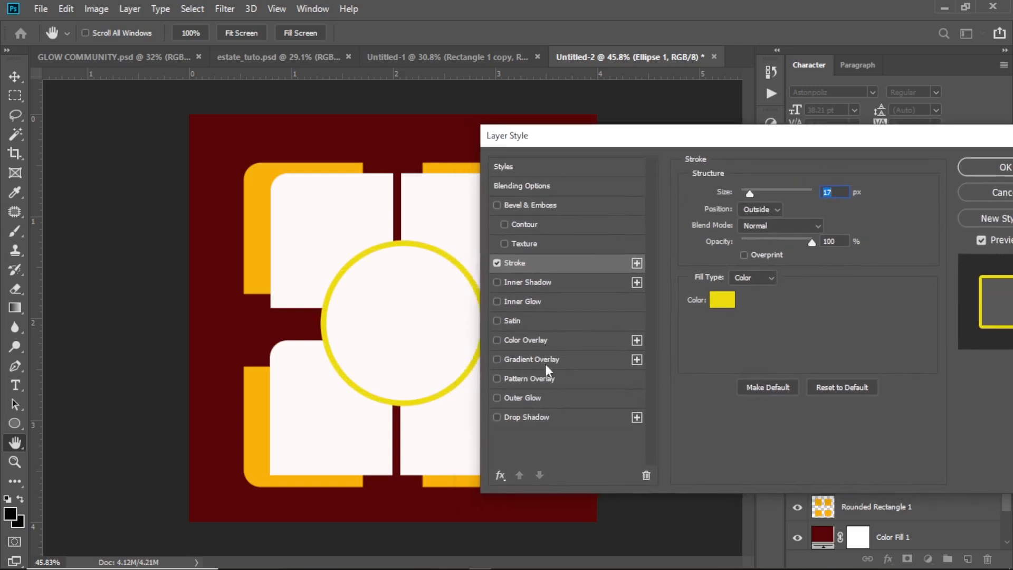
# Add a black Multiply drop shadow to the circle with 17% opacity, 0 px distance, 27% spread and 67 px size.
pyautogui.click(546, 418)
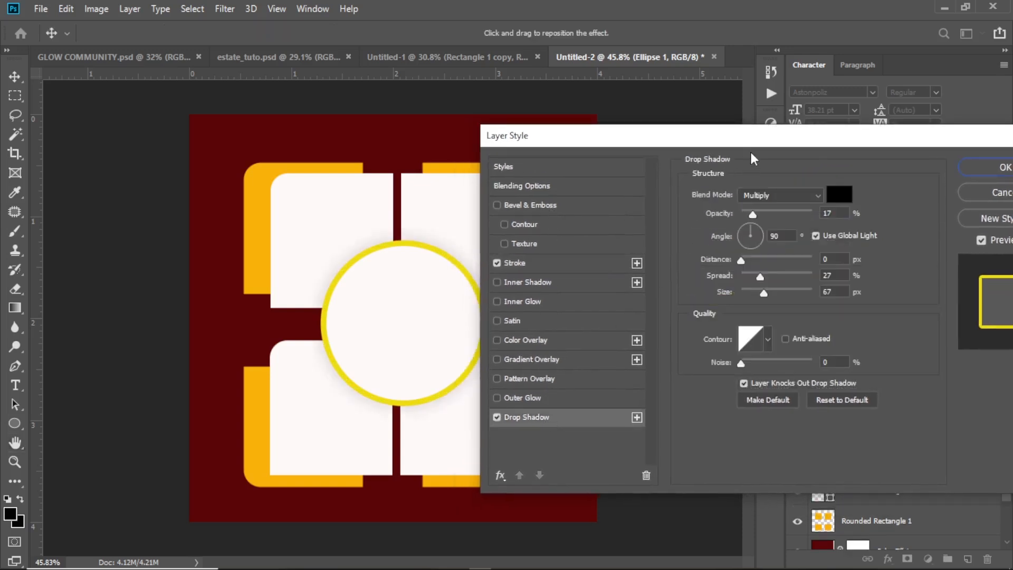
pyautogui.moveTo(825, 139); pyautogui.dragTo(658, 167)
pyautogui.click(831, 195)
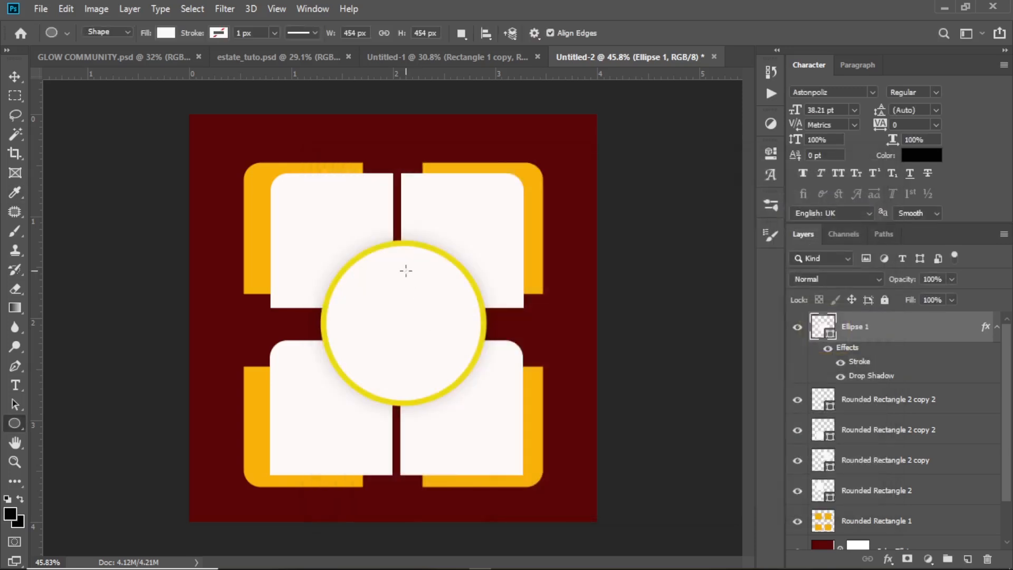
# Select the upper-left off-white rectangle and switch to the Downloads folder in File Explorer, keeping the canvas visible beside it.
pyautogui.scroll(-2, 417, 316)
pyautogui.scroll(3, 417, 317)
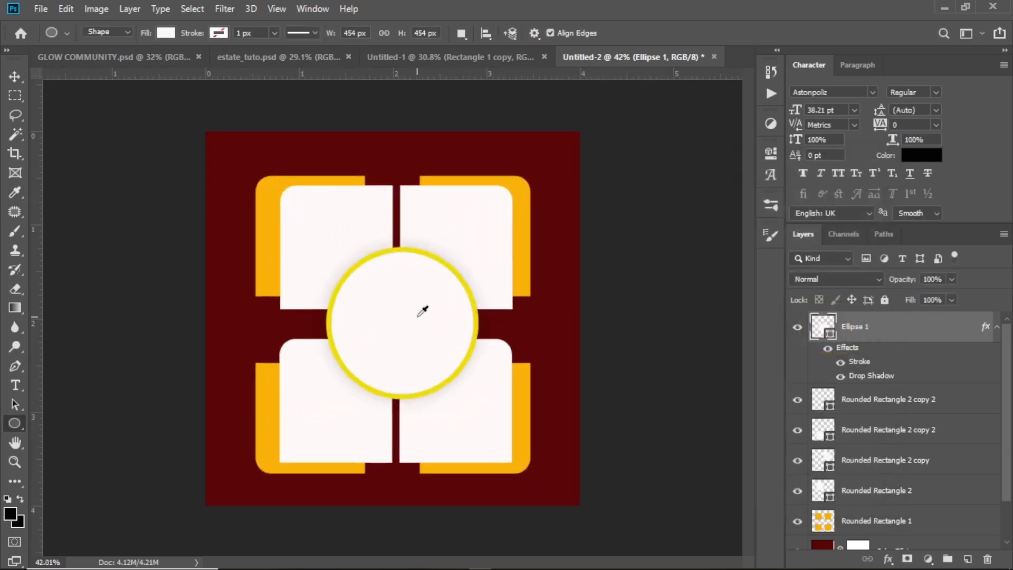
pyautogui.scroll(1, 422, 311)
pyautogui.scroll(1, 422, 311)
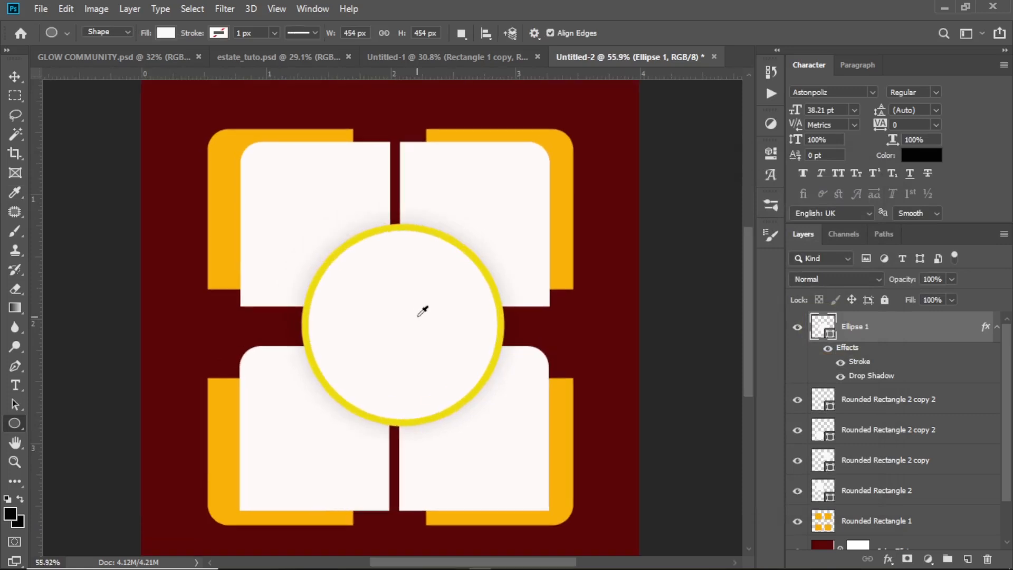
pyautogui.click(20, 74)
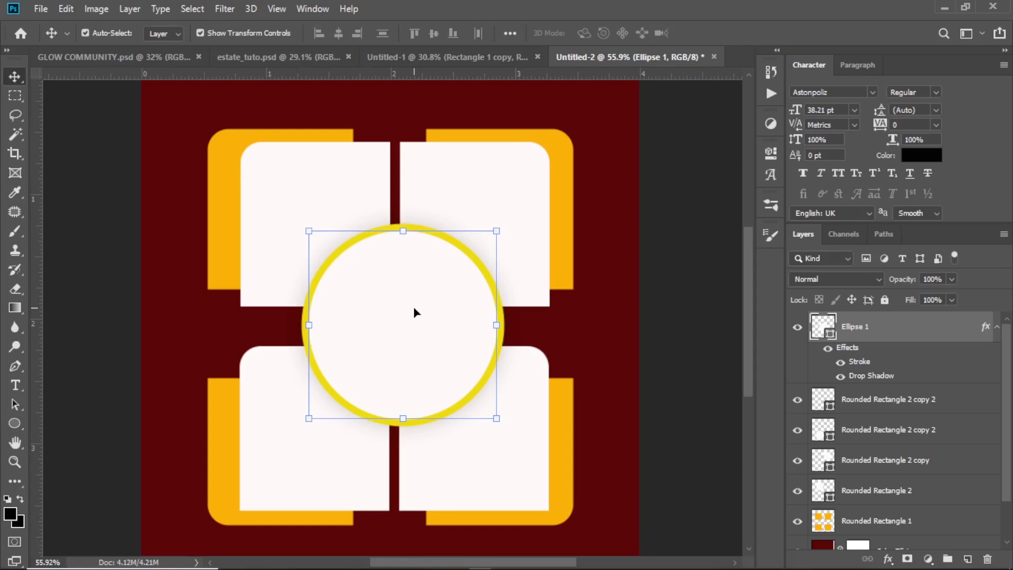
pyautogui.click(323, 188)
pyautogui.click(301, 558)
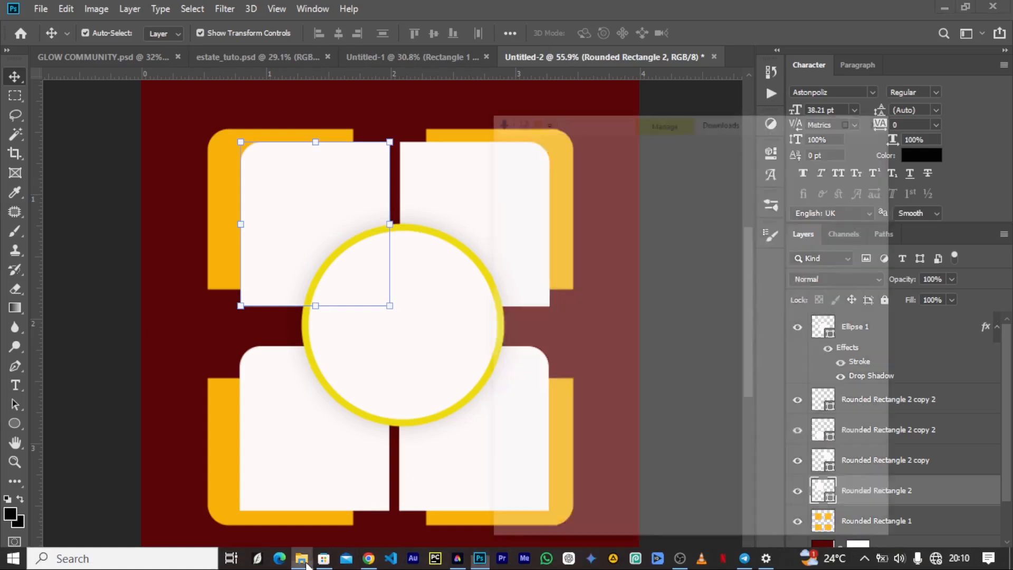
pyautogui.moveTo(890, 37); pyautogui.dragTo(771, 46)
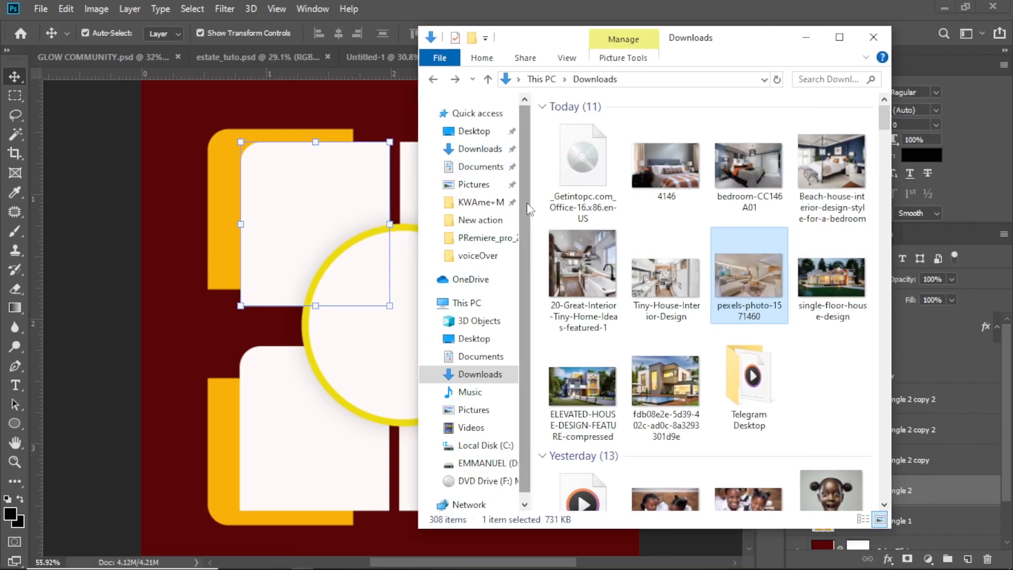
pyautogui.scroll(-10, 617, 380)
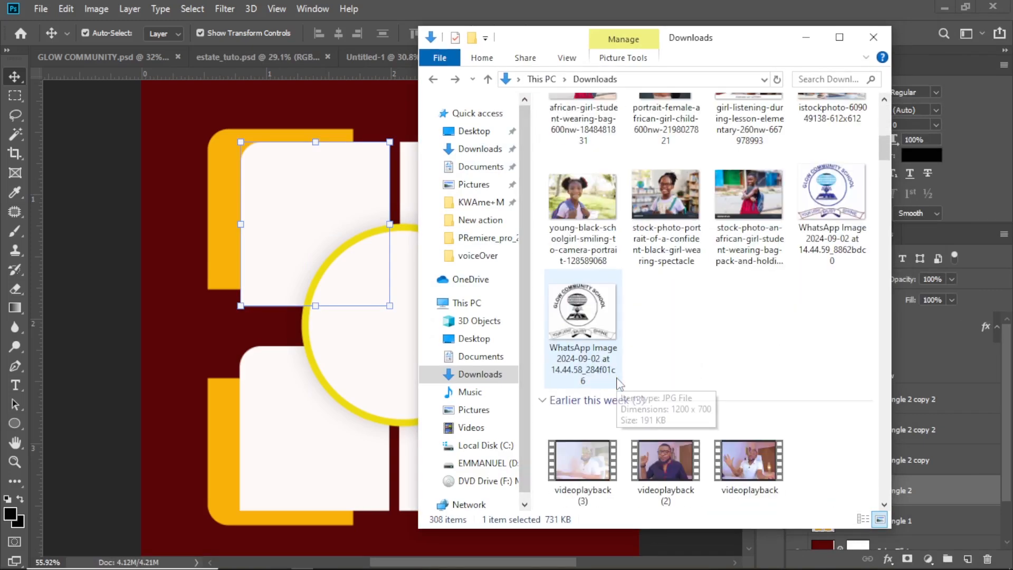
pyautogui.scroll(5, 619, 383)
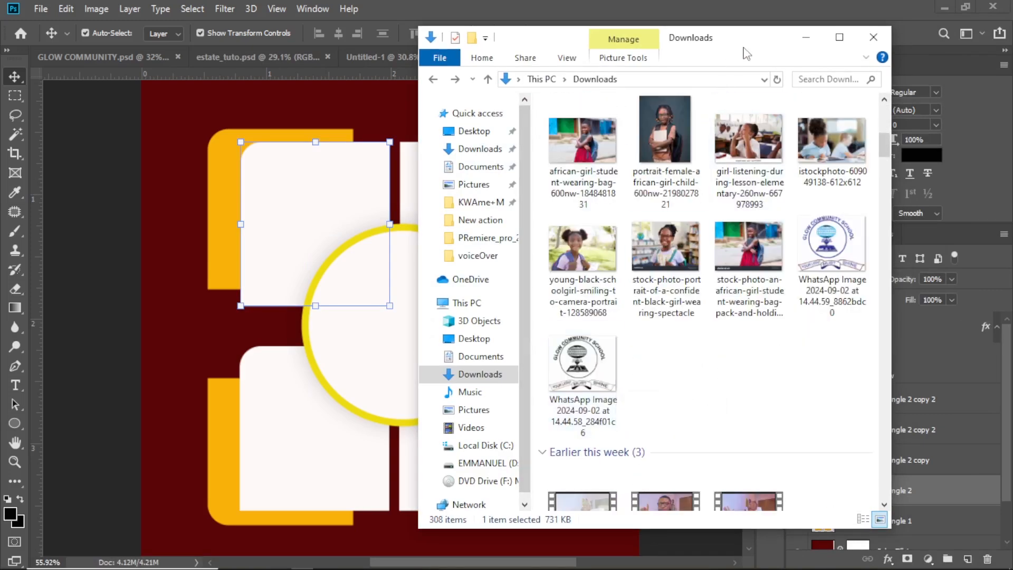
pyautogui.moveTo(768, 48); pyautogui.dragTo(806, 47)
pyautogui.scroll(-4, 765, 264)
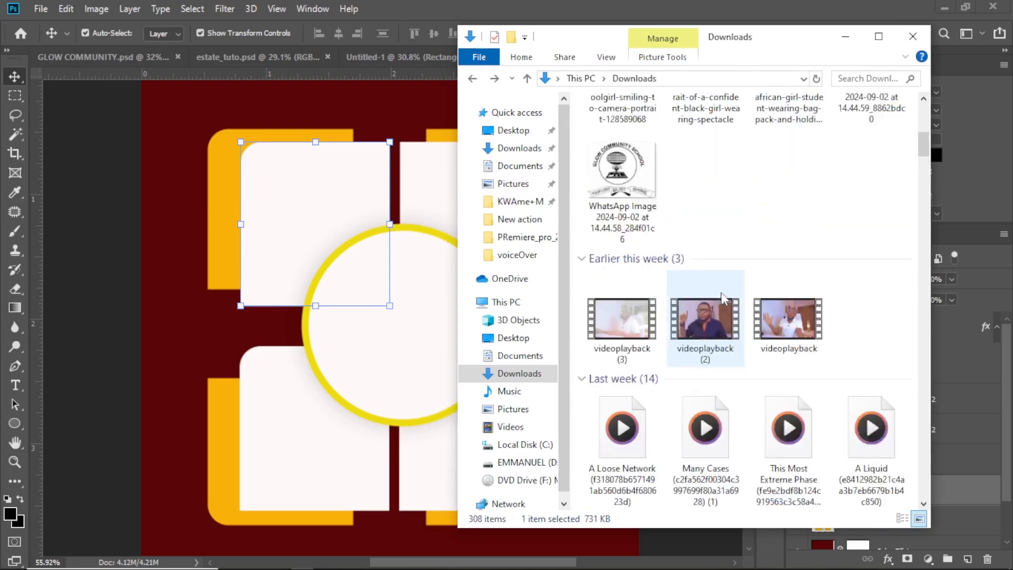
pyautogui.scroll(4, 722, 298)
pyautogui.scroll(4, 722, 298)
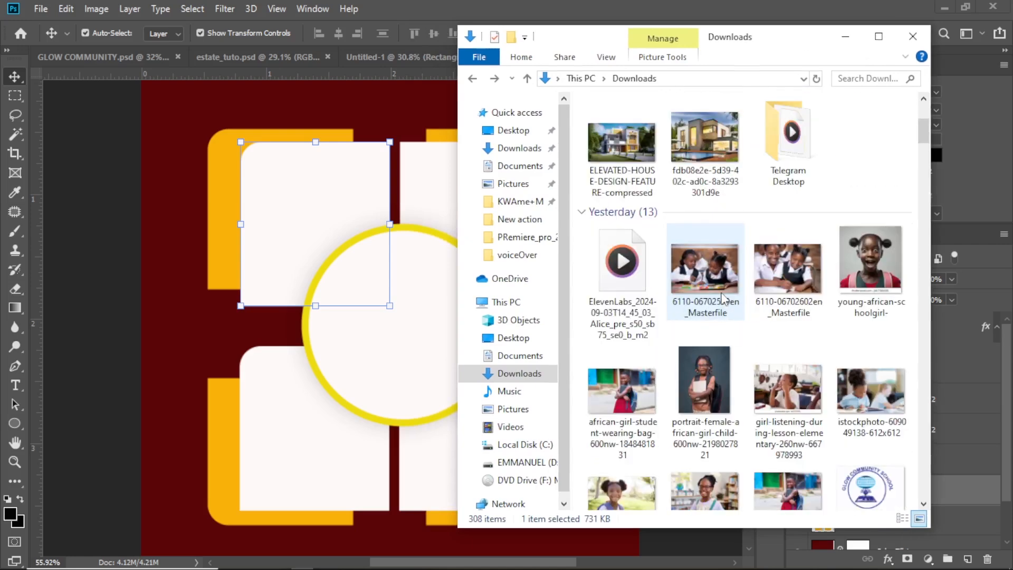
pyautogui.scroll(4, 723, 296)
pyautogui.scroll(-5, 721, 293)
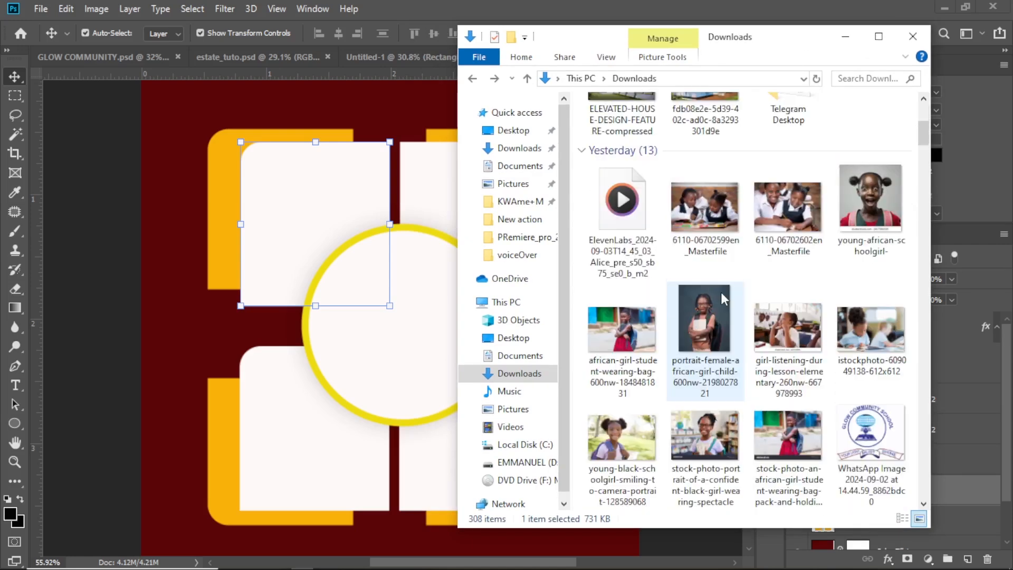
pyautogui.click(723, 214)
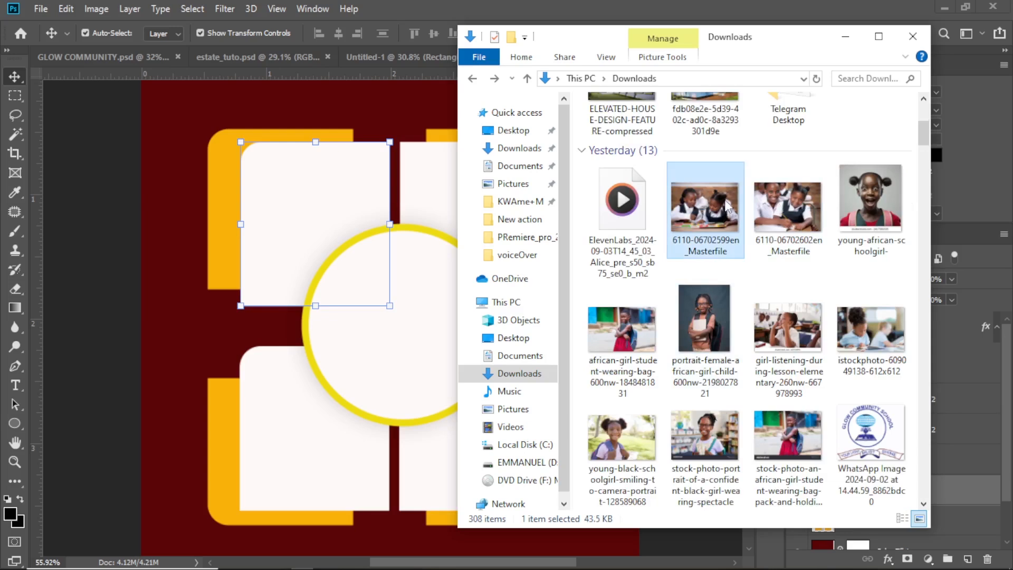
pyautogui.moveTo(424, 256); pyautogui.dragTo(319, 236)
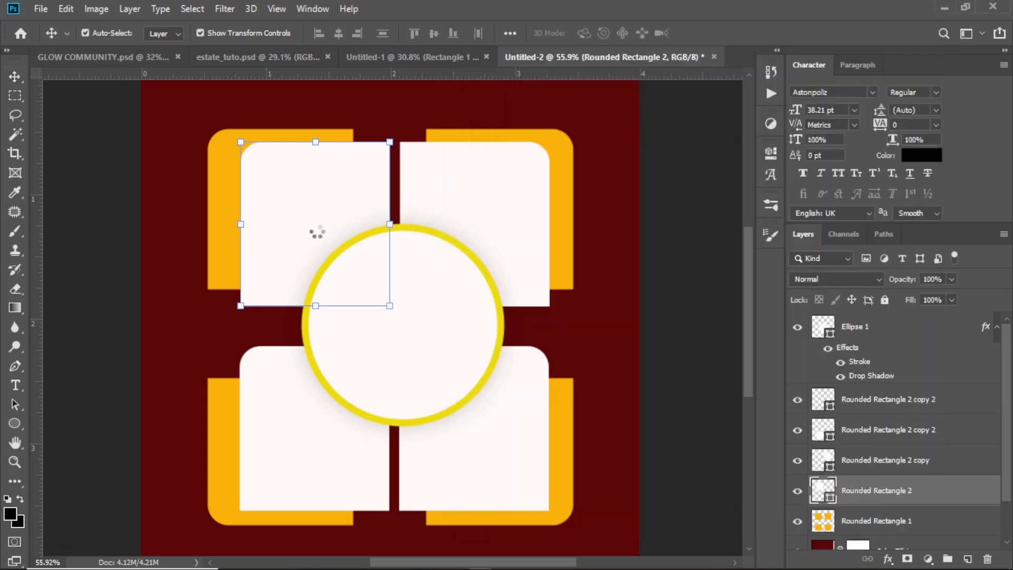
pyautogui.click(566, 33)
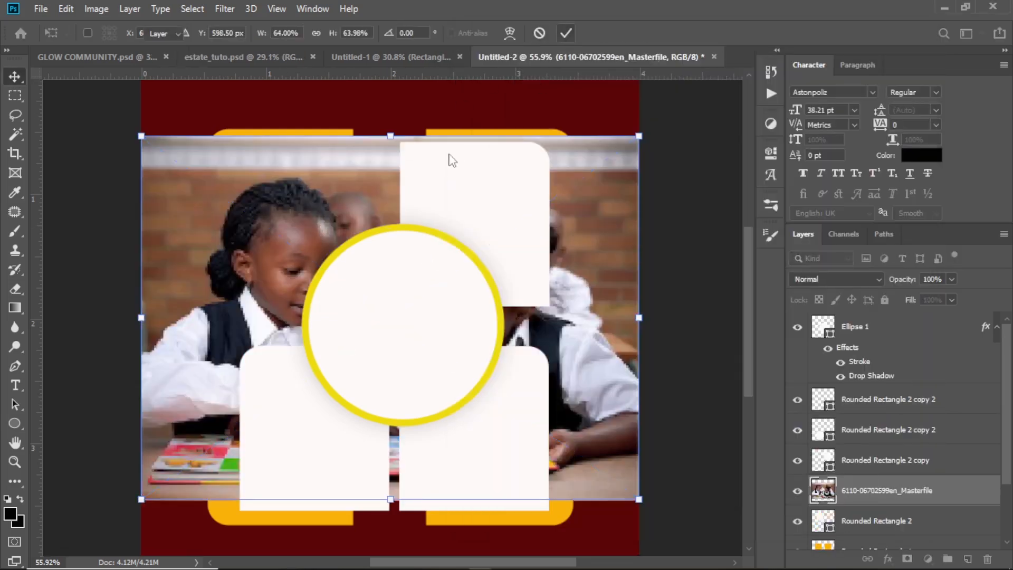
pyautogui.moveTo(326, 199); pyautogui.dragTo(317, 192)
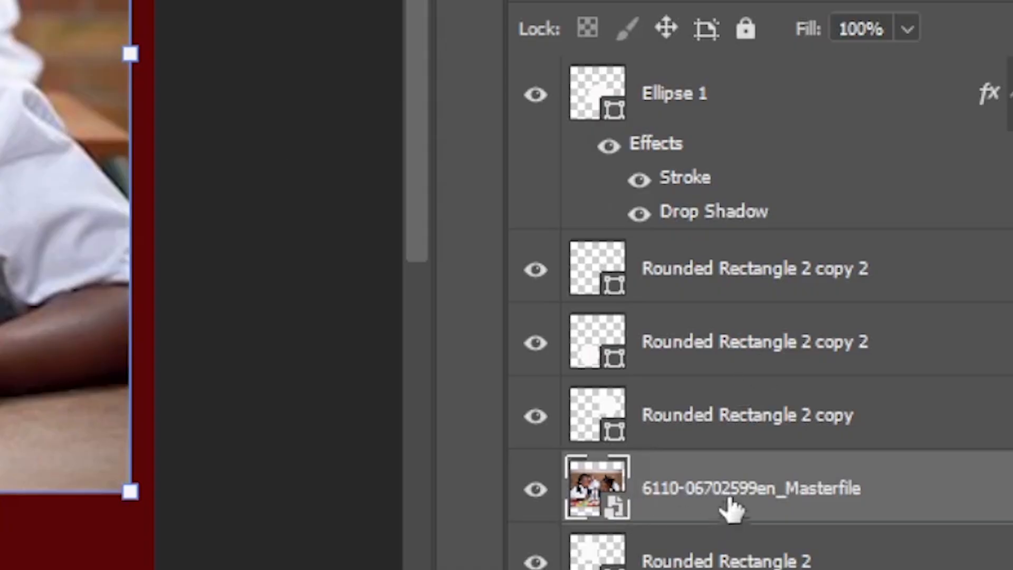
pyautogui.scroll(-2, 876, 497)
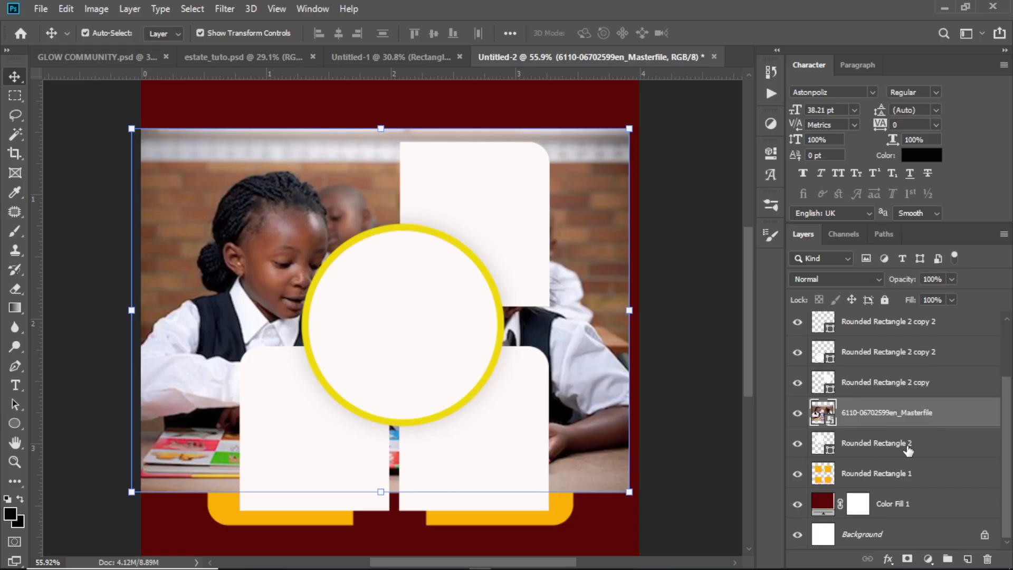
pyautogui.rightClick(878, 412)
pyautogui.click(763, 329)
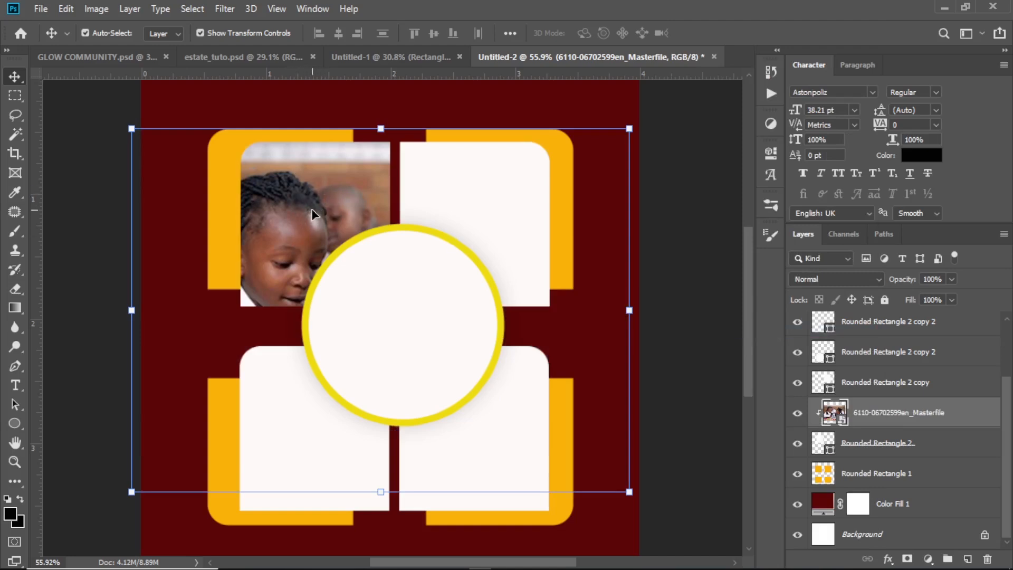
pyautogui.click(629, 492)
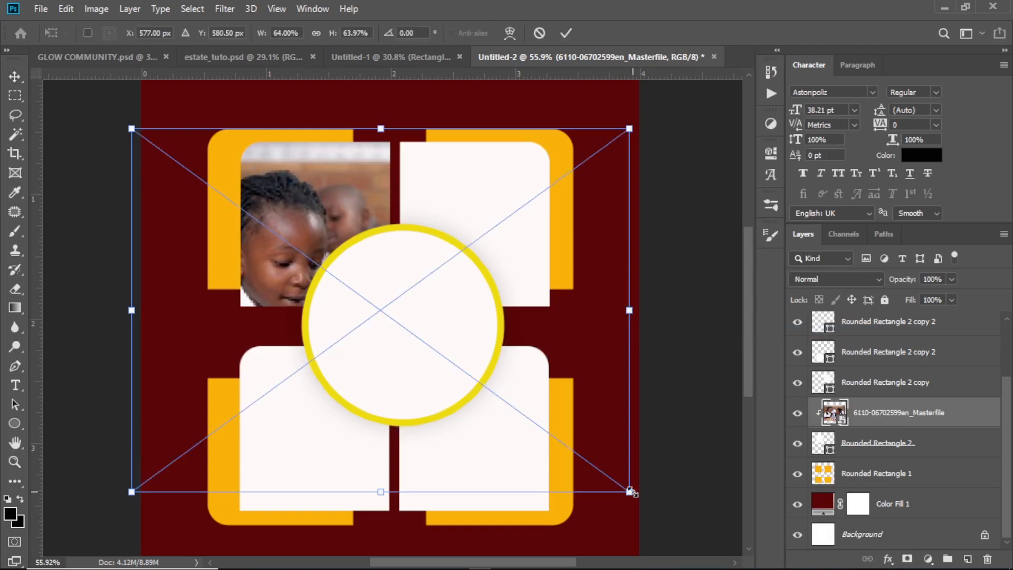
pyautogui.moveTo(629, 492); pyautogui.dragTo(462, 370)
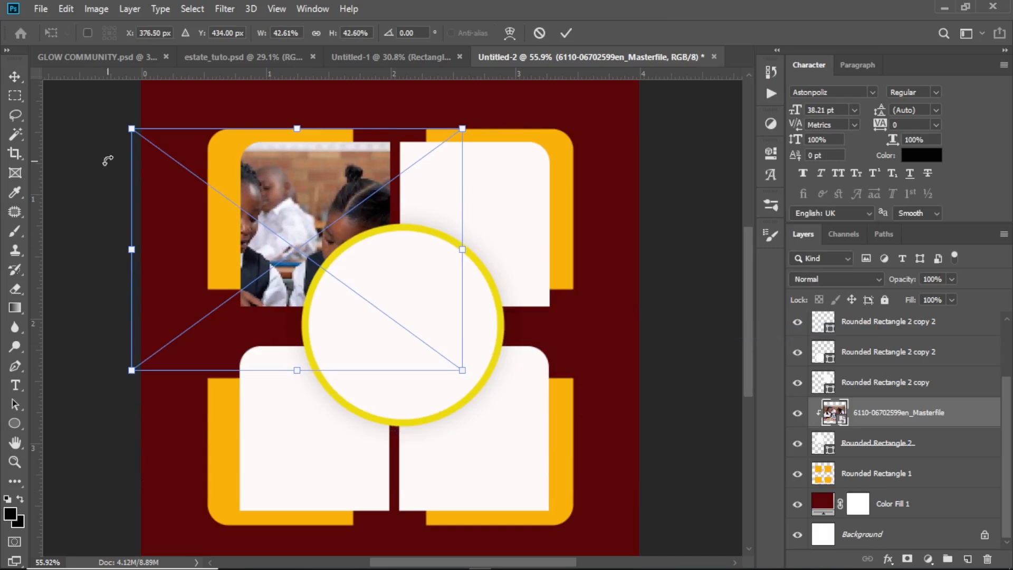
pyautogui.moveTo(131, 128); pyautogui.dragTo(151, 130)
pyautogui.moveTo(146, 369); pyautogui.dragTo(241, 316)
pyautogui.moveTo(328, 201)
pyautogui.mouseDown()
pyautogui.moveTo(322, 190)
pyautogui.moveTo(312, 209)
pyautogui.mouseUp()
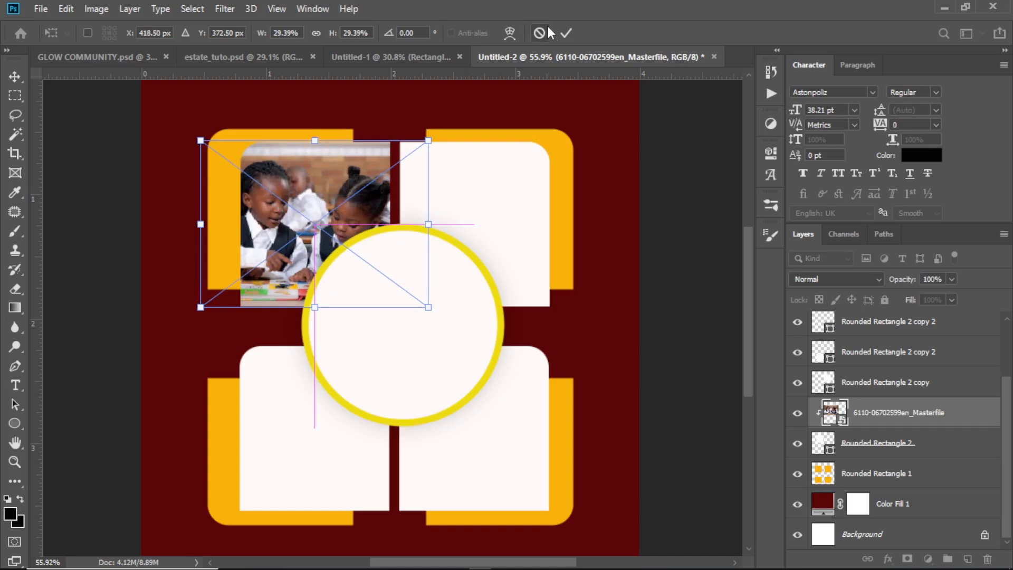
pyautogui.click(564, 31)
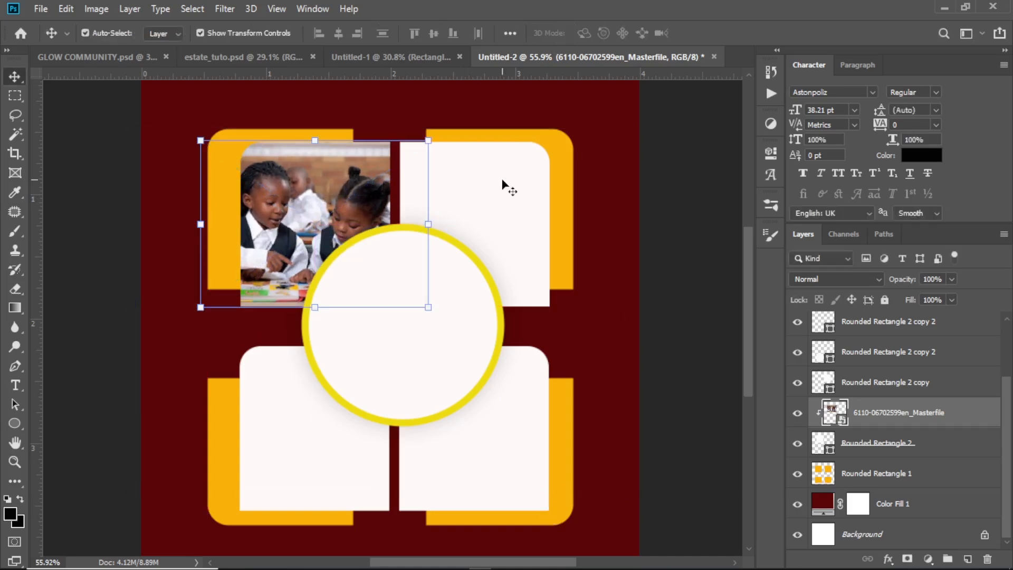
# Select the blank upper-right rectangle and switch to the Downloads folder in File Explorer.
pyautogui.click(517, 176)
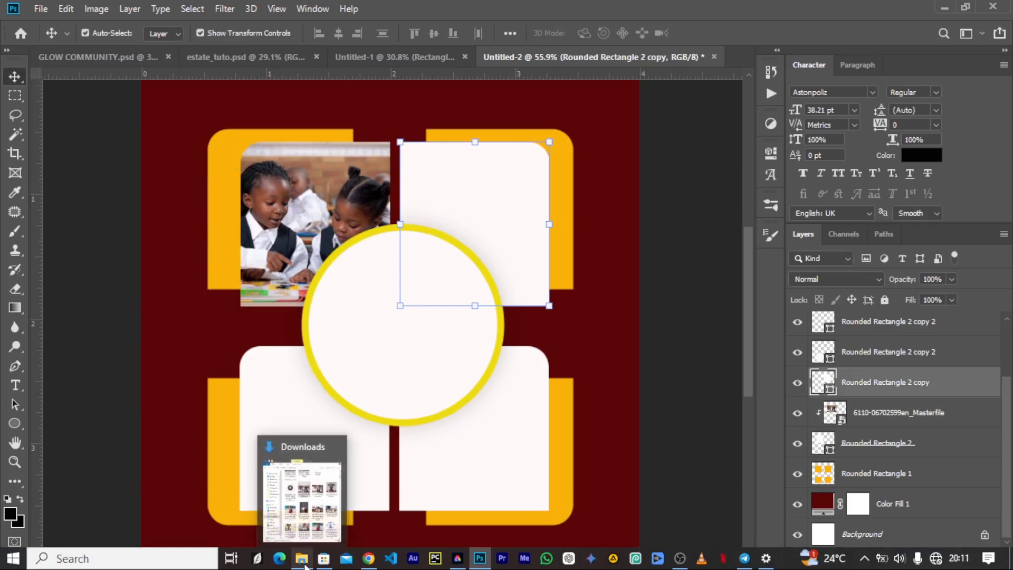
pyautogui.click(302, 560)
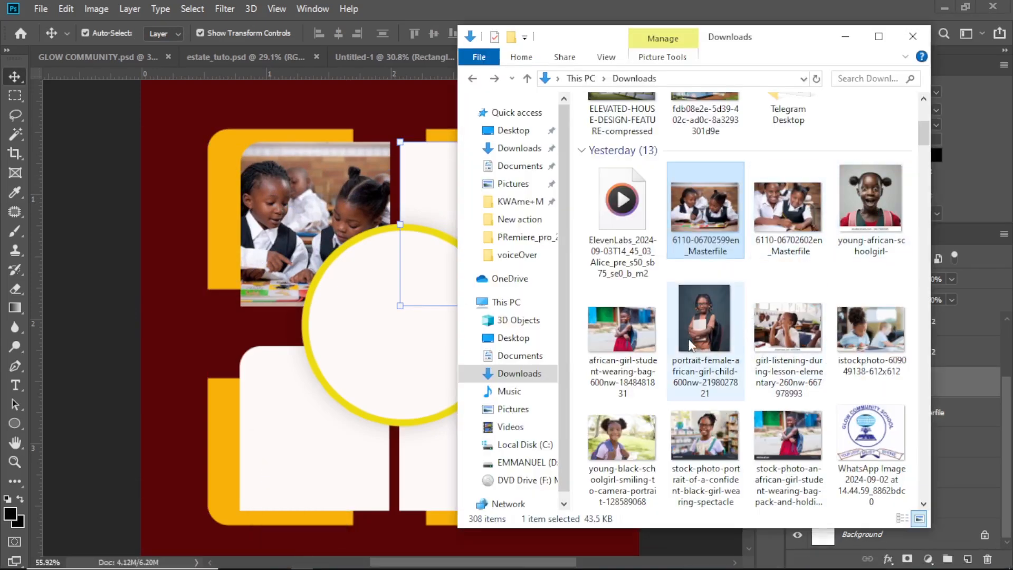
# Try to place the portrait-female-african-girl-child and african-girl-student-wearing-bag photos from Downloads above the upper-right rectangle's layer.
pyautogui.moveTo(714, 313); pyautogui.dragTo(439, 217)
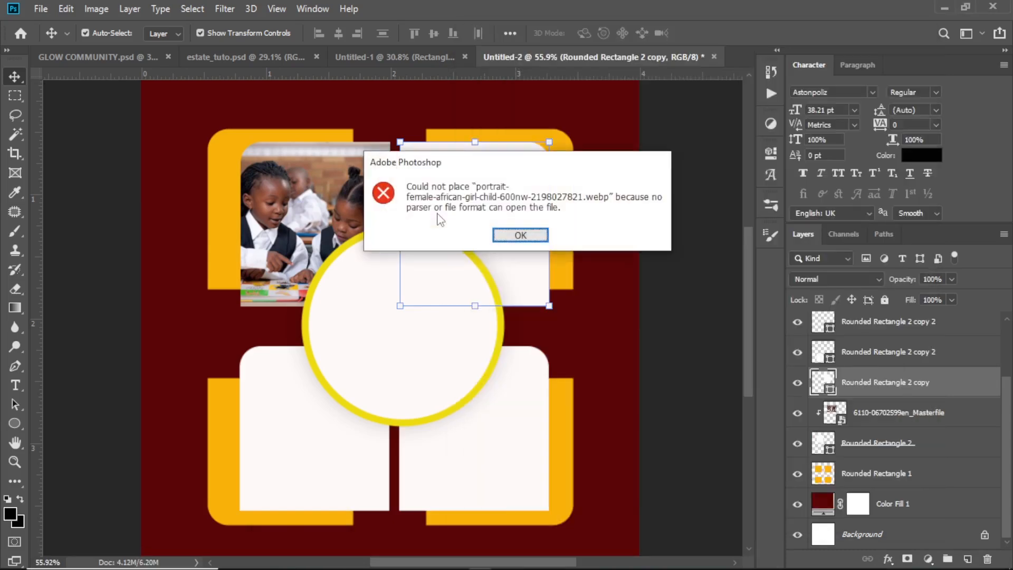
pyautogui.click(520, 235)
pyautogui.moveTo(391, 567)
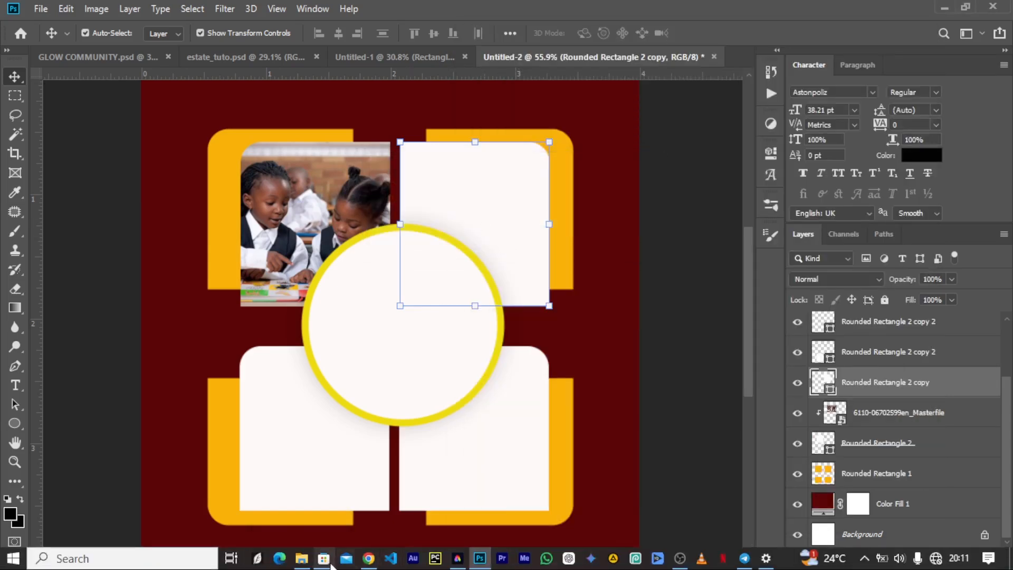
pyautogui.click(302, 562)
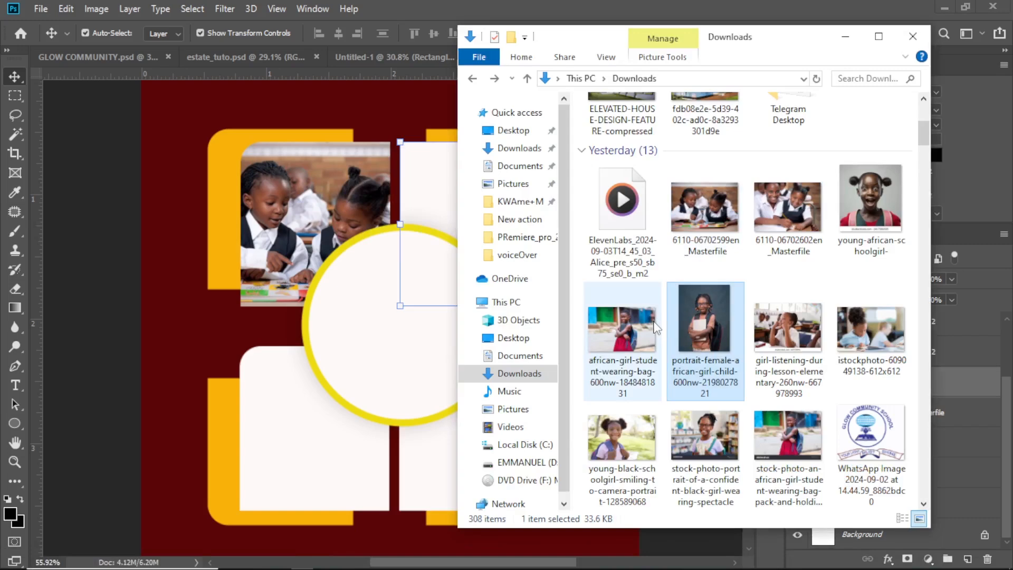
pyautogui.moveTo(648, 322); pyautogui.dragTo(393, 364)
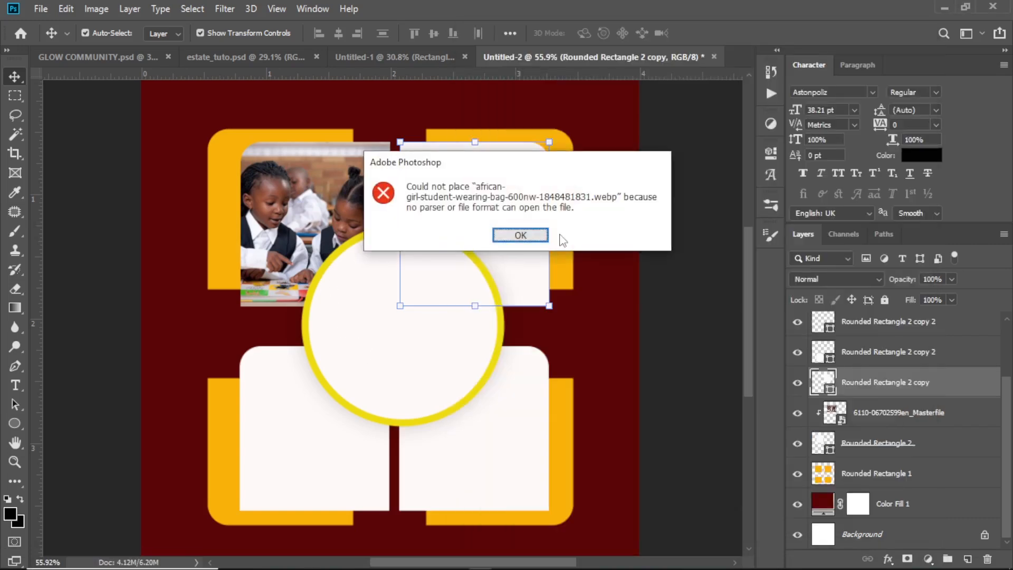
pyautogui.click(543, 239)
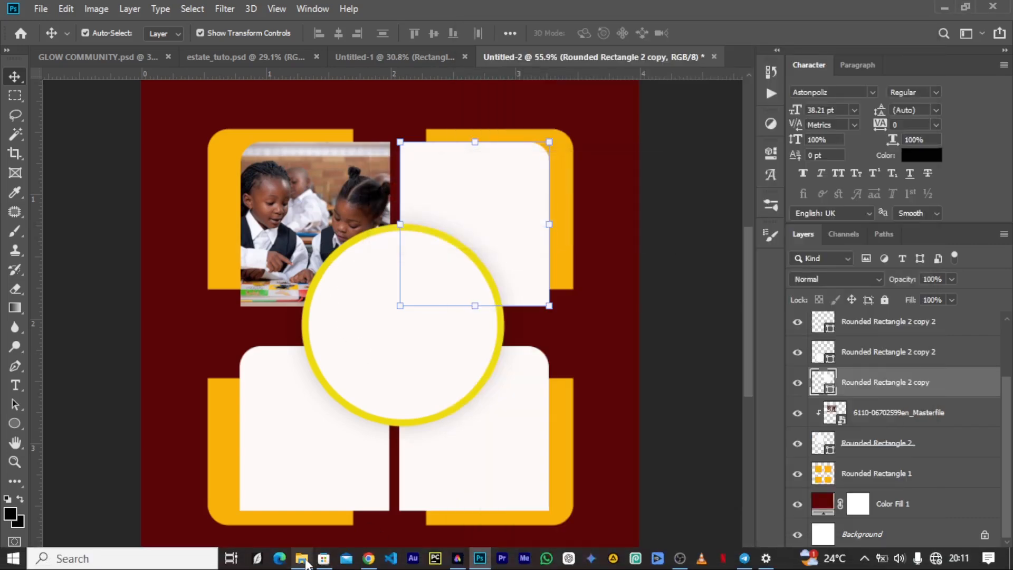
pyautogui.click(302, 558)
pyautogui.click(868, 345)
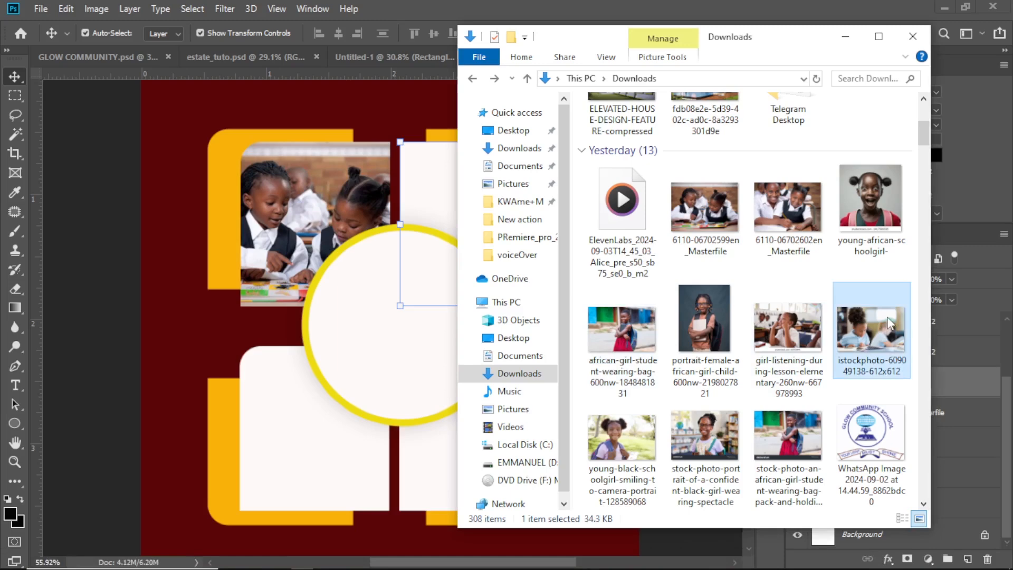
pyautogui.moveTo(887, 317); pyautogui.dragTo(400, 221)
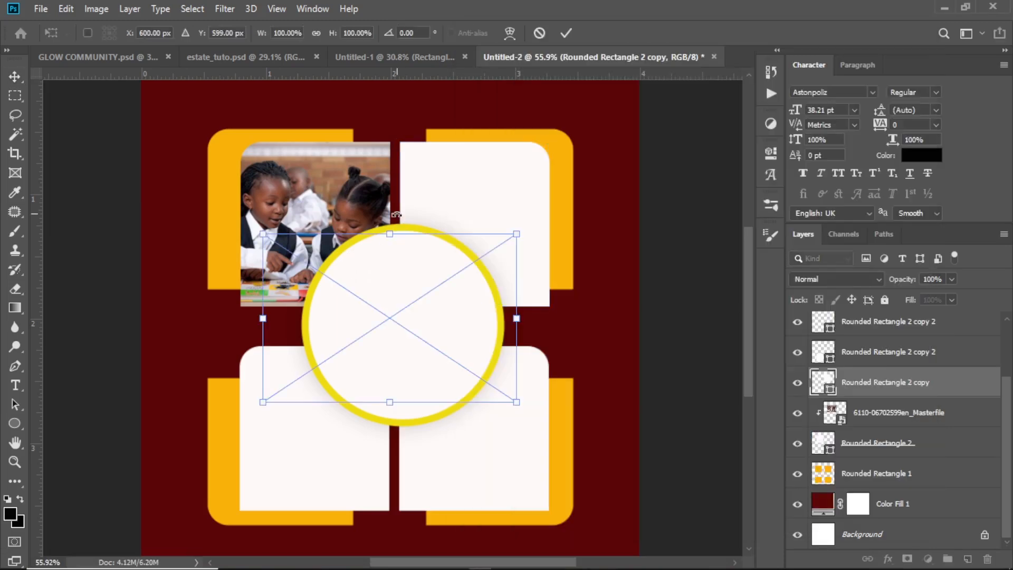
pyautogui.moveTo(498, 271); pyautogui.dragTo(602, 177)
pyautogui.click(568, 33)
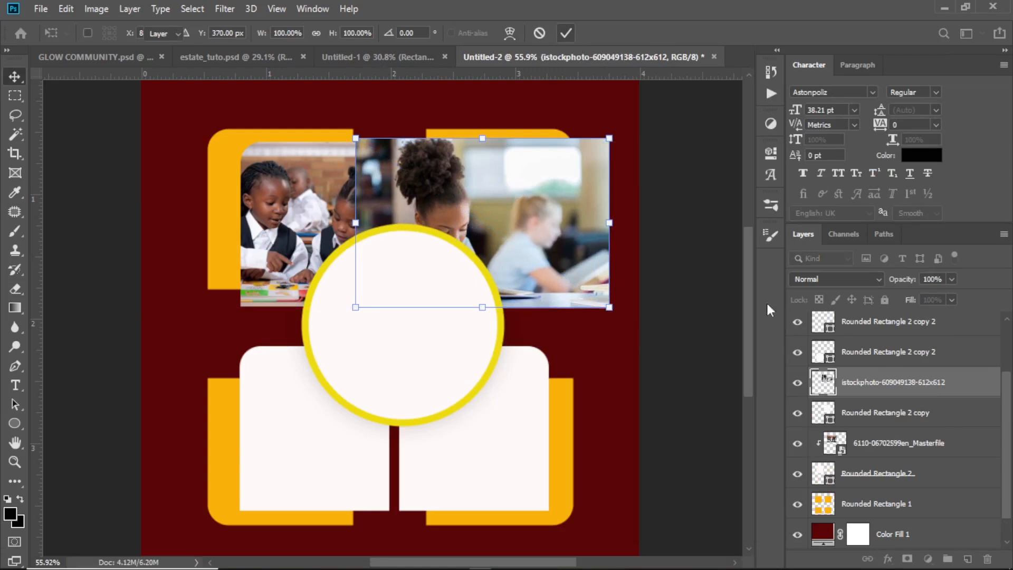
# Clip the istockphoto image to the upper-right rectangle and shift it right at 100.27% scale until its left edge meets the frame's.
pyautogui.rightClick(873, 384)
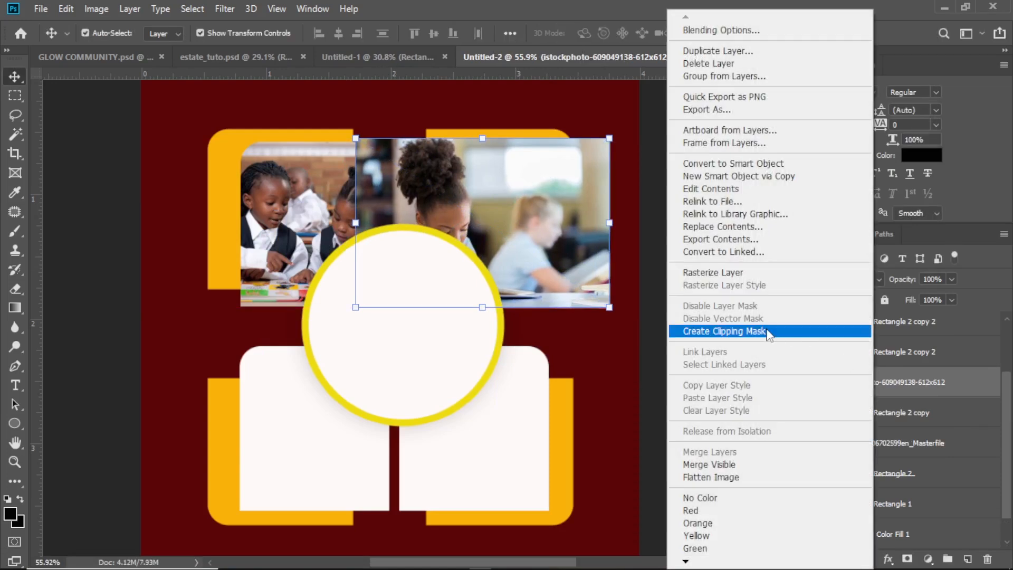
pyautogui.click(775, 330)
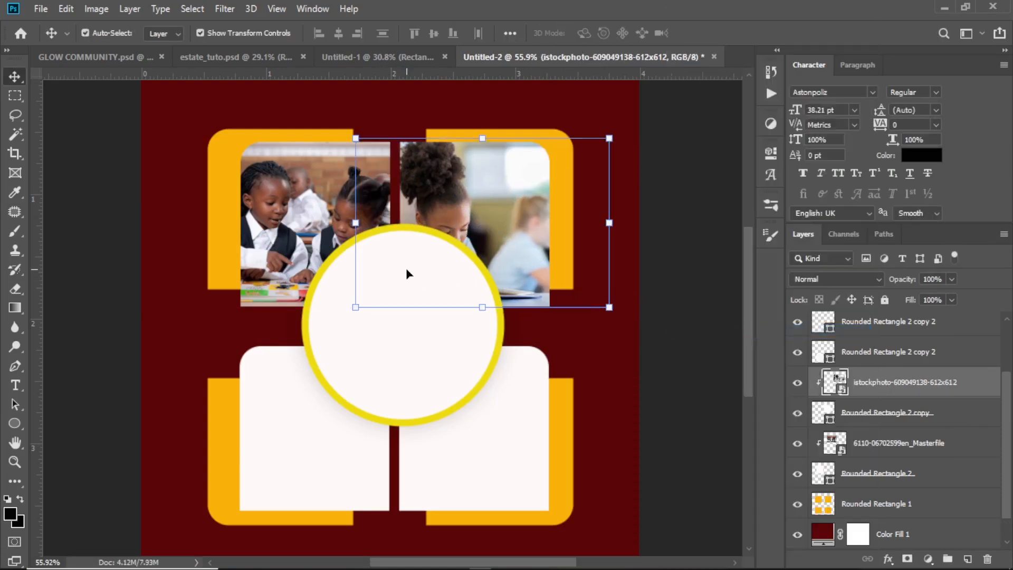
pyautogui.hotkey('ctrl', 't')
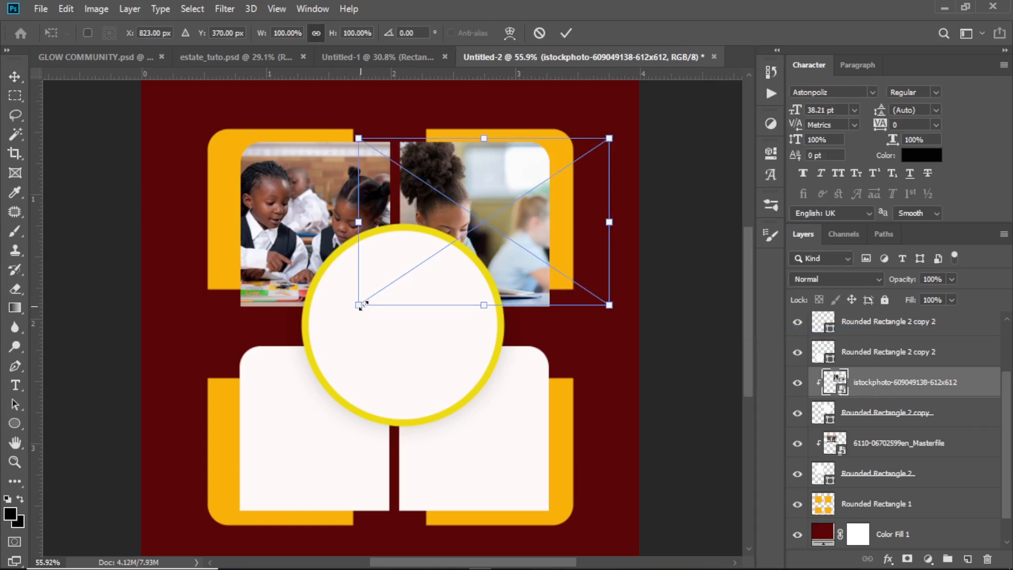
pyautogui.moveTo(361, 306); pyautogui.dragTo(355, 301)
pyautogui.moveTo(461, 220); pyautogui.dragTo(498, 219)
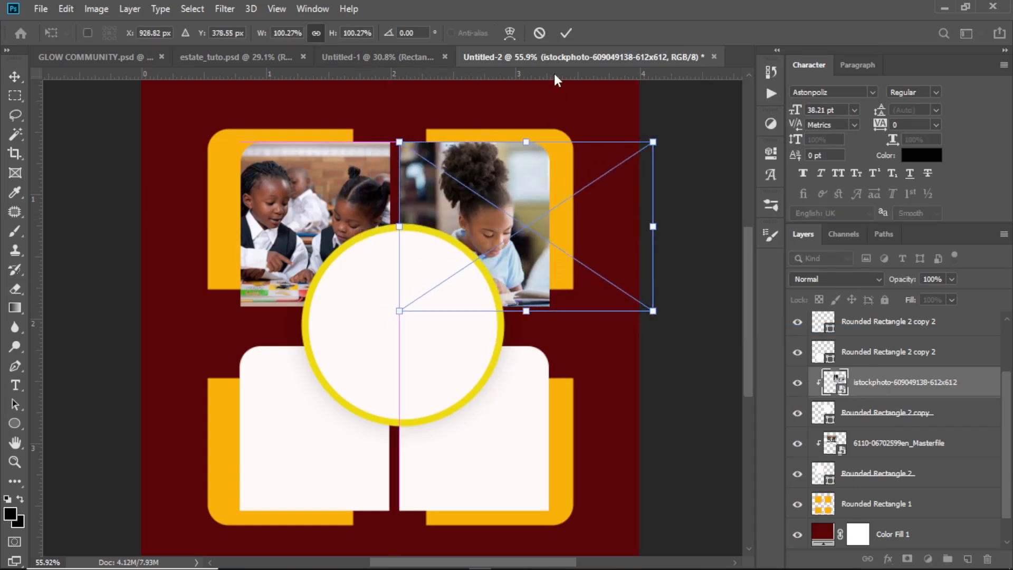
pyautogui.click(565, 33)
# Select the blank lower-left rectangle and switch to the Downloads folder in File Explorer.
pyautogui.click(285, 430)
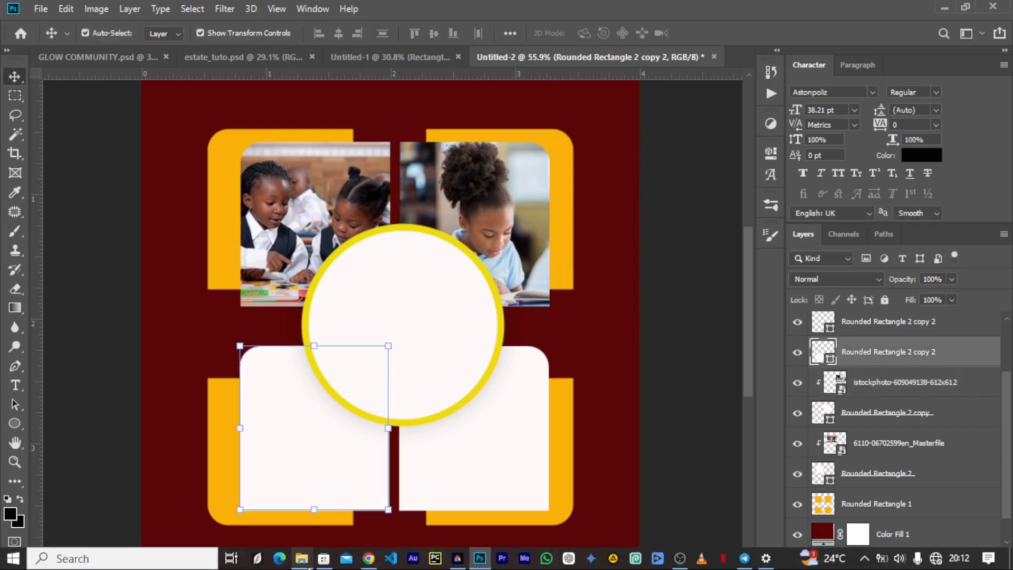
pyautogui.click(302, 559)
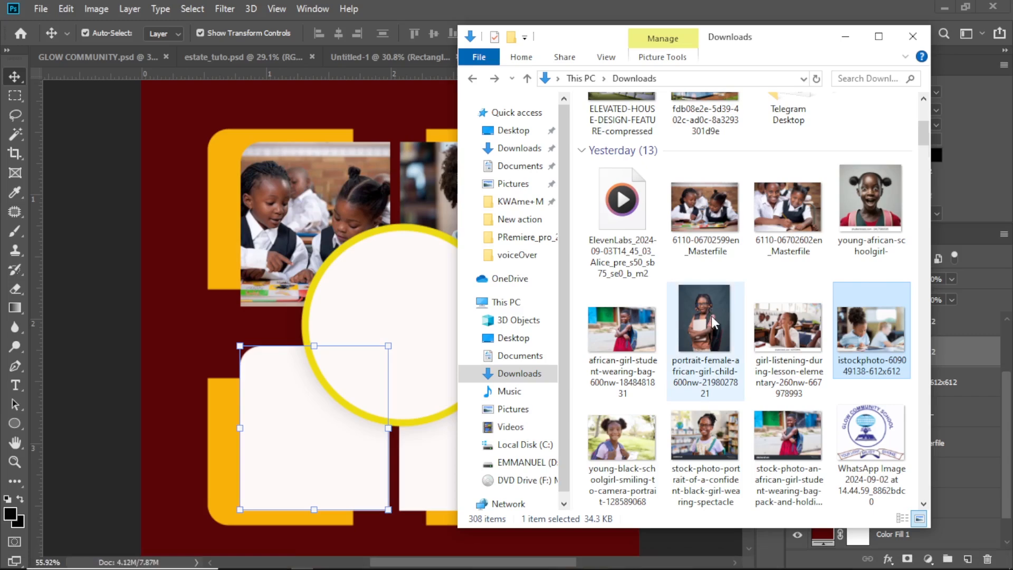
# Browse Downloads and try placing the stock-photo-portrait-of-a-confident-black-girl-wearing-spectacle image above the lower-left rectangle's layer, then cancel the placement.
pyautogui.scroll(-12, 712, 322)
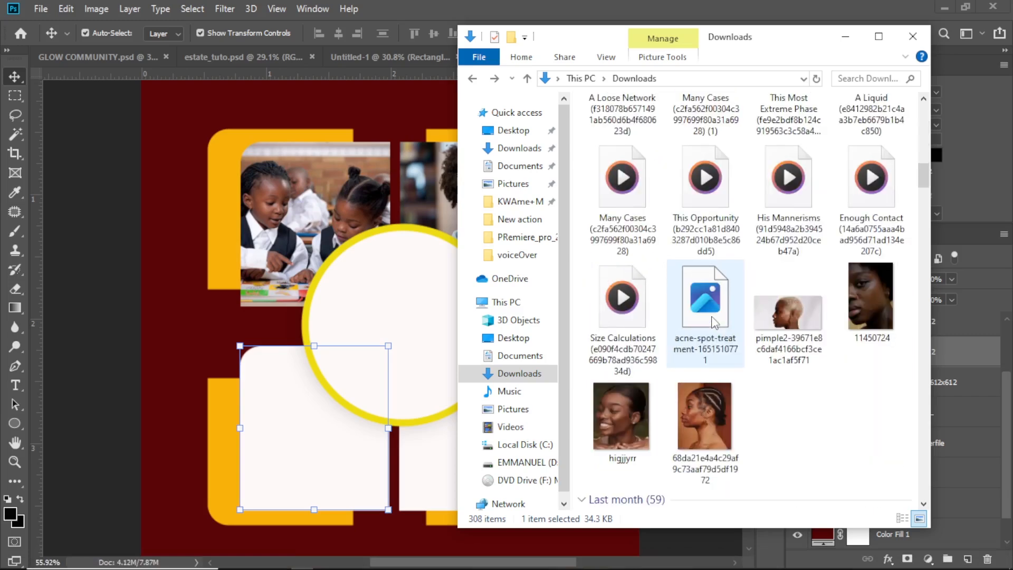
pyautogui.scroll(-3, 713, 322)
pyautogui.scroll(15, 718, 317)
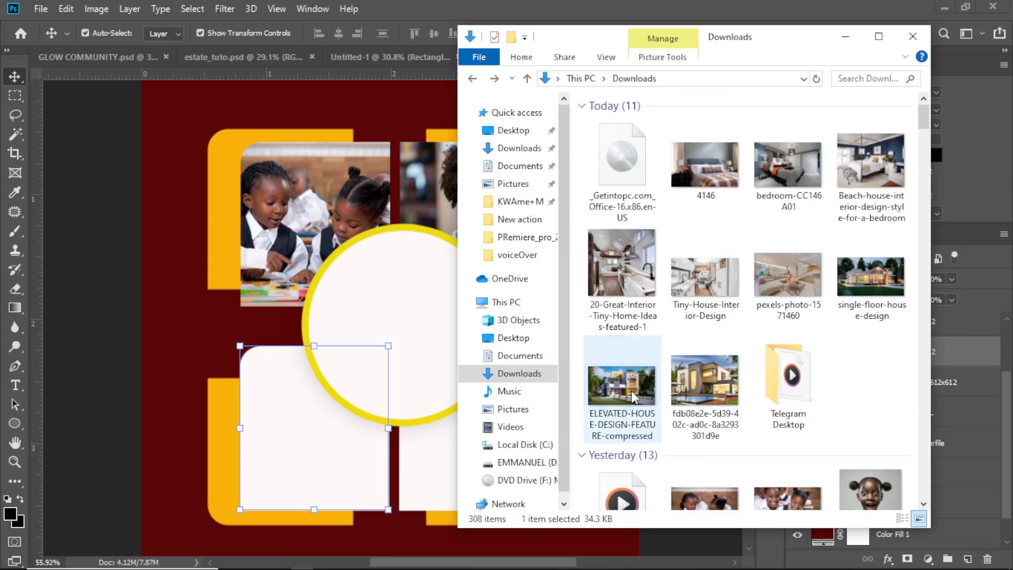
pyautogui.click(874, 296)
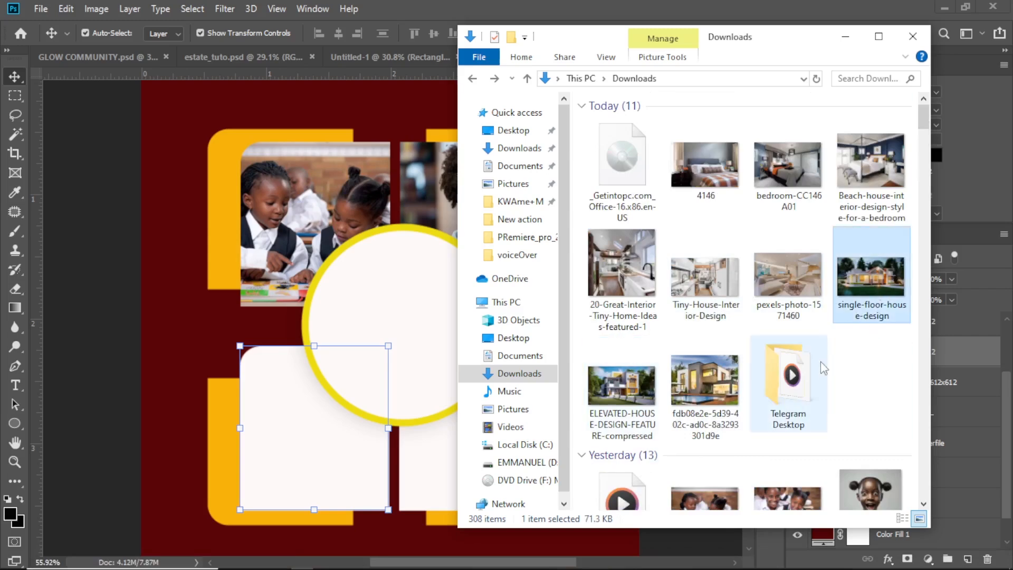
pyautogui.scroll(-6, 824, 373)
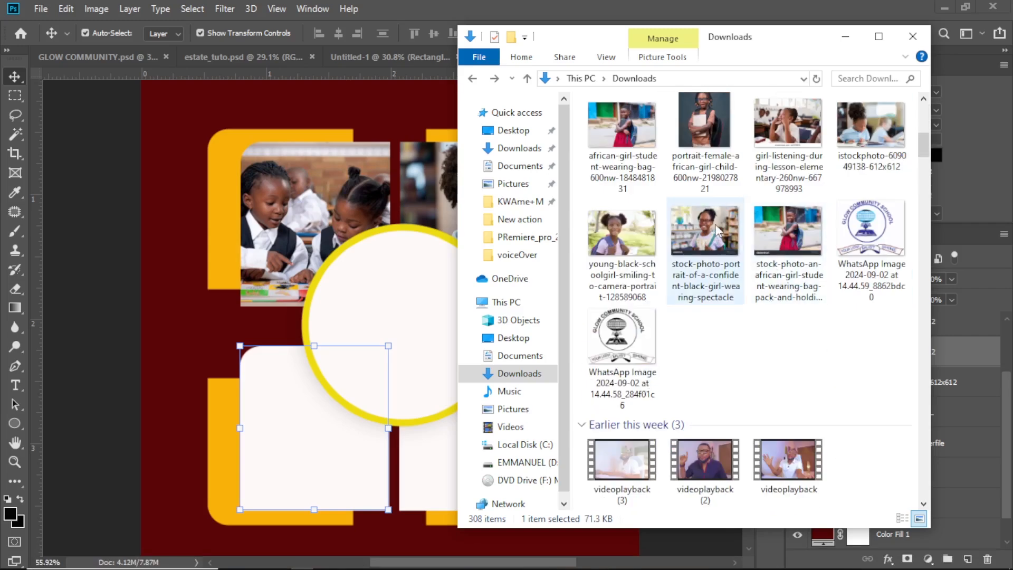
pyautogui.moveTo(716, 228); pyautogui.dragTo(337, 438)
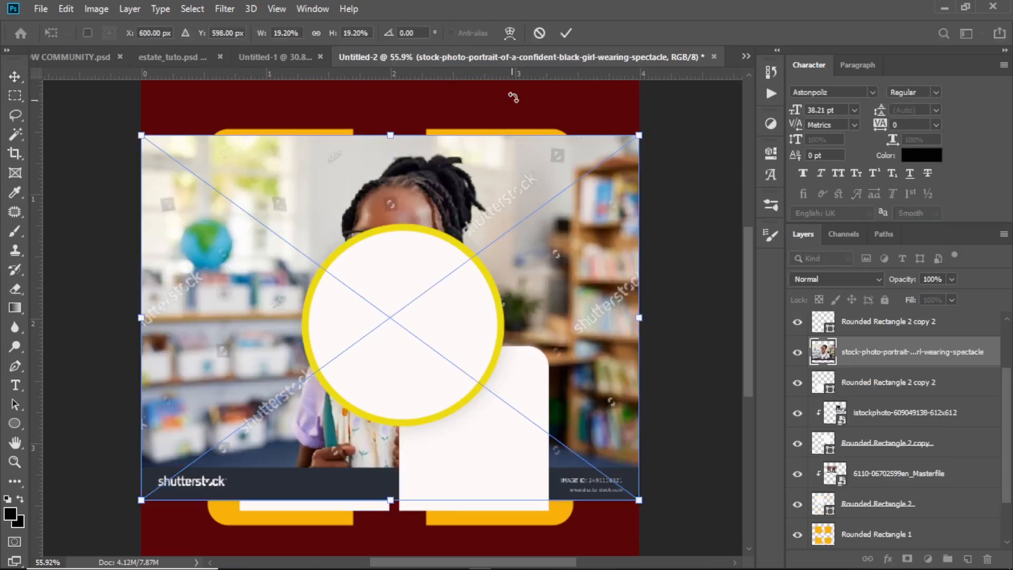
pyautogui.click(539, 33)
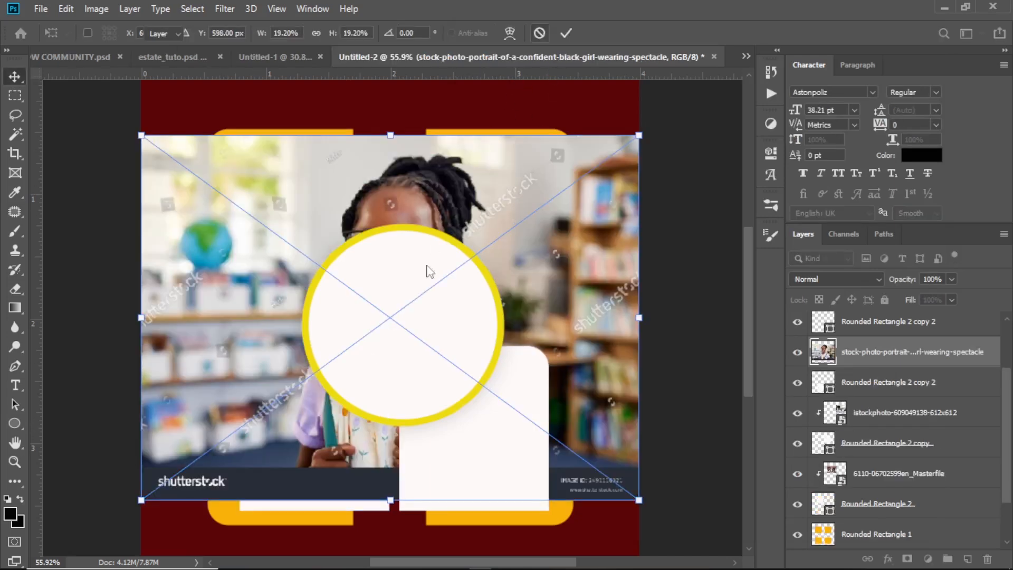
# Try to place the young-black-schoolgirl-smiling-to-camera-portrait and young-african-schoolgirl photos from Downloads above the lower-left rectangle's layer.
pyautogui.click(302, 560)
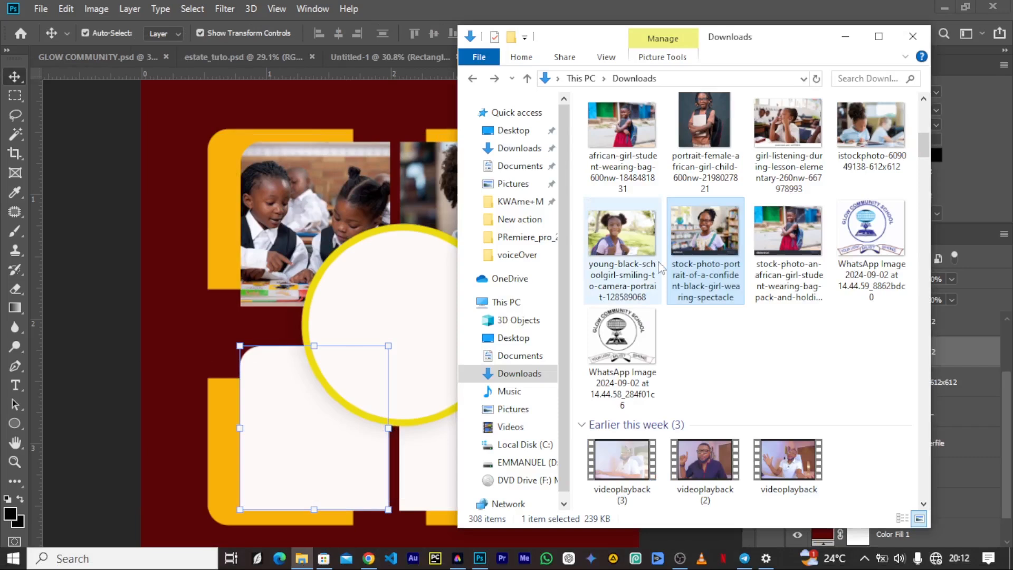
pyautogui.moveTo(643, 240); pyautogui.dragTo(357, 477)
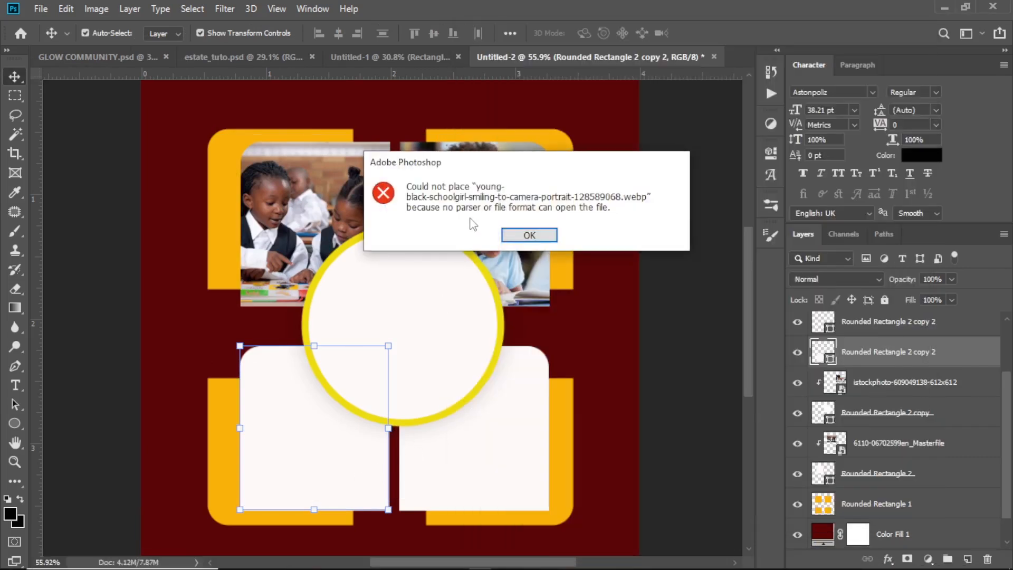
pyautogui.click(528, 234)
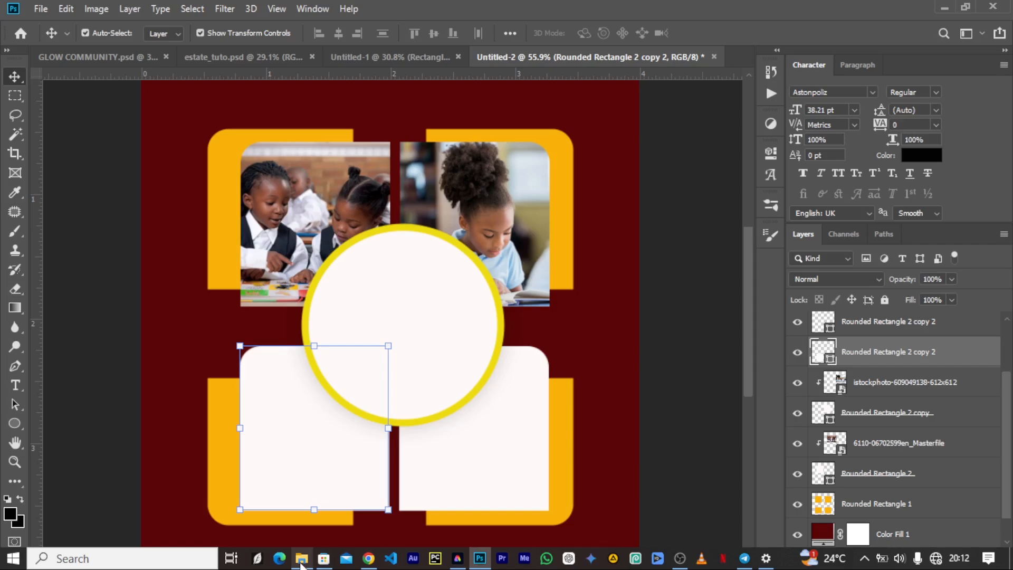
pyautogui.click(320, 562)
pyautogui.scroll(3, 673, 206)
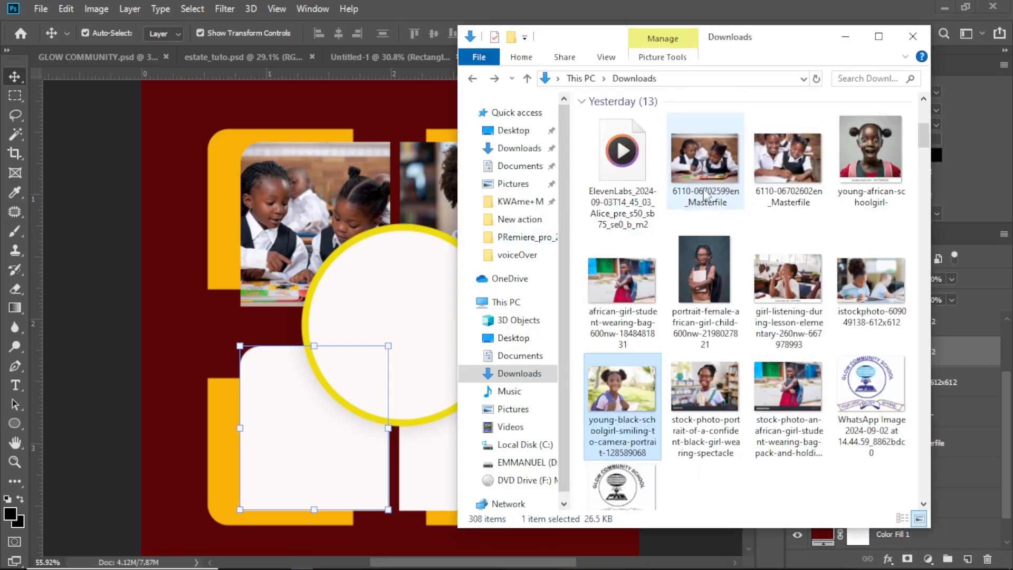
pyautogui.moveTo(880, 138); pyautogui.dragTo(347, 480)
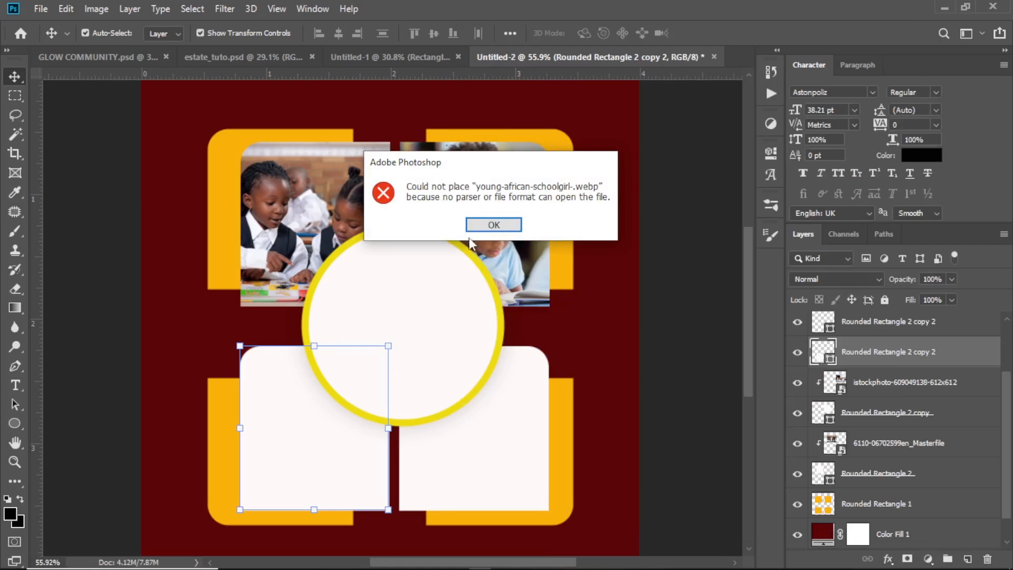
pyautogui.click(472, 225)
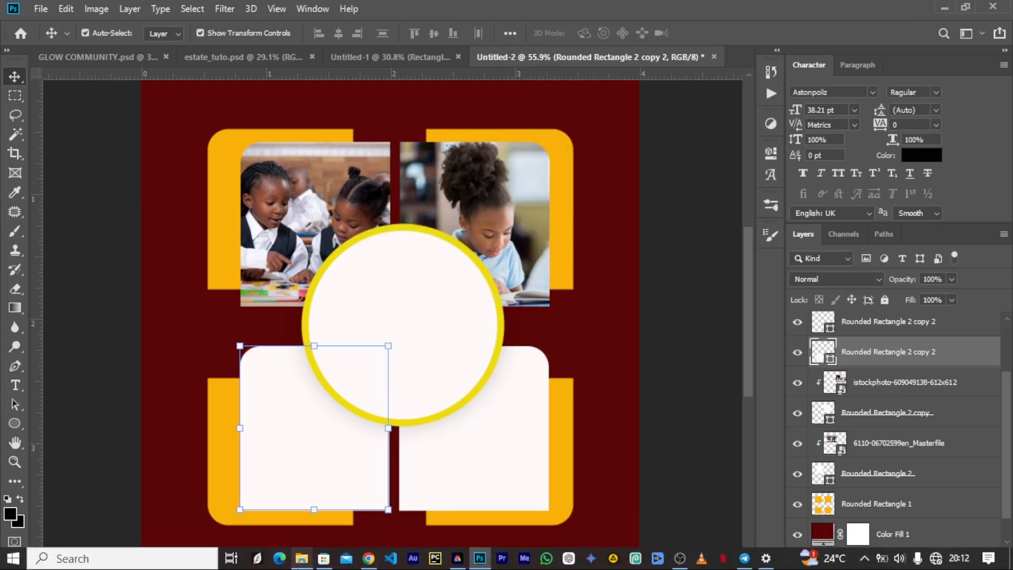
# Place the fdb08e2e-5d39-402c-ad0c-8a3293301d9e house photo from Downloads above the lower-left rectangle's layer and clip it to that rectangle.
pyautogui.click(301, 558)
pyautogui.scroll(5, 689, 242)
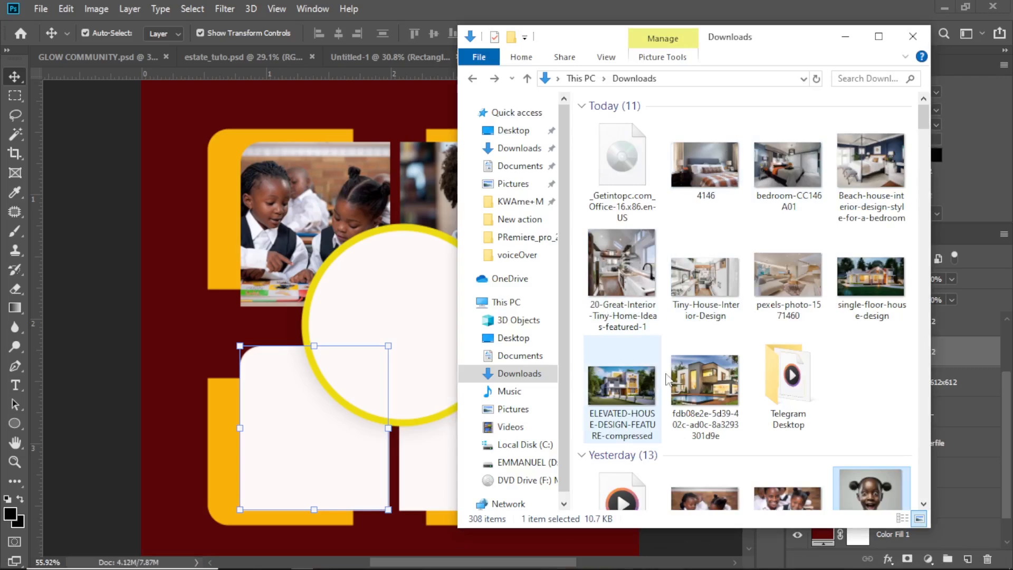
pyautogui.moveTo(666, 377); pyautogui.dragTo(328, 469)
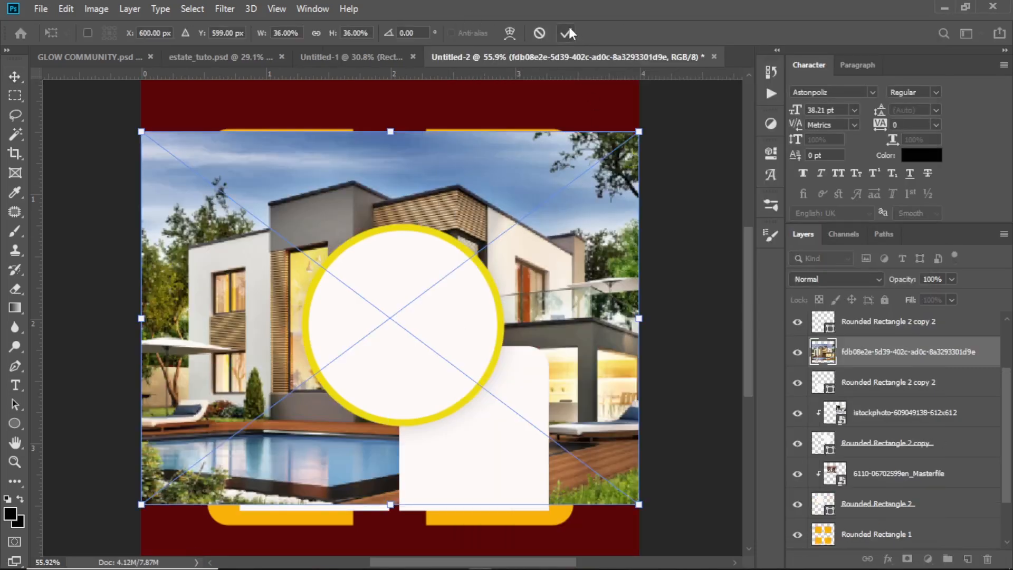
pyautogui.click(567, 33)
pyautogui.rightClick(887, 360)
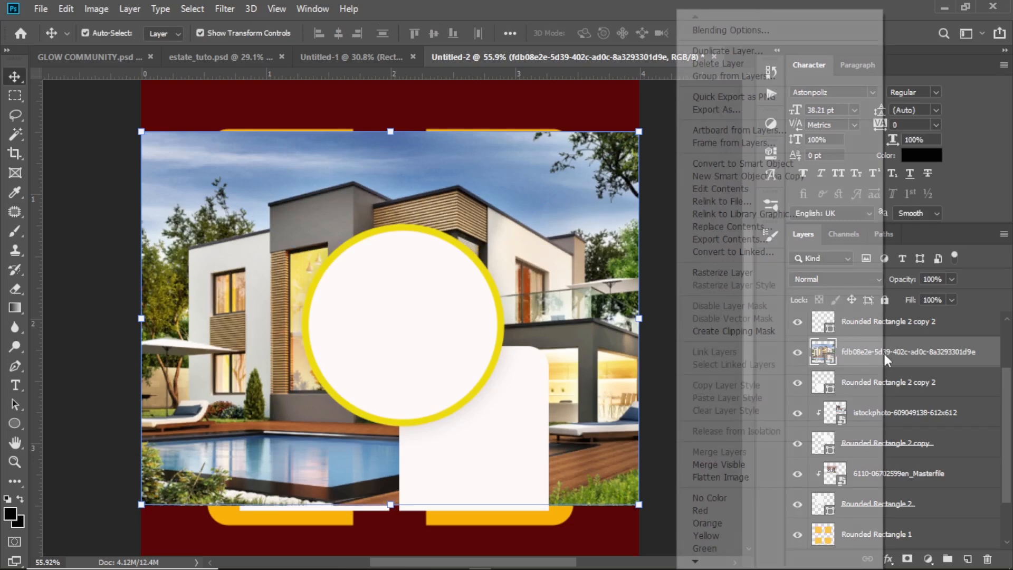
pyautogui.click(840, 331)
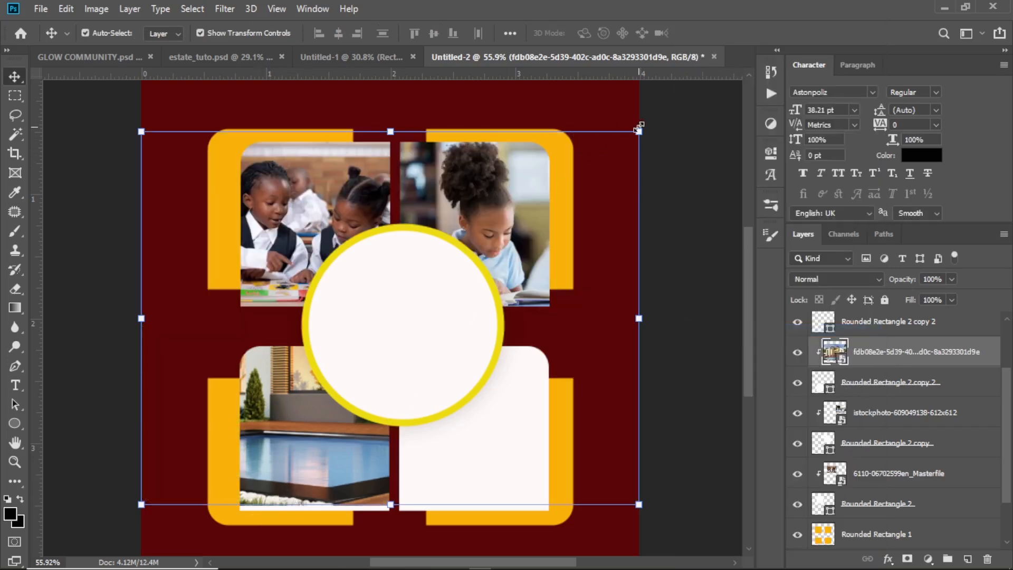
# Scale the clipped house photo to about 15.9% and position it so it fills the lower-left frame.
pyautogui.moveTo(638, 126); pyautogui.dragTo(471, 344)
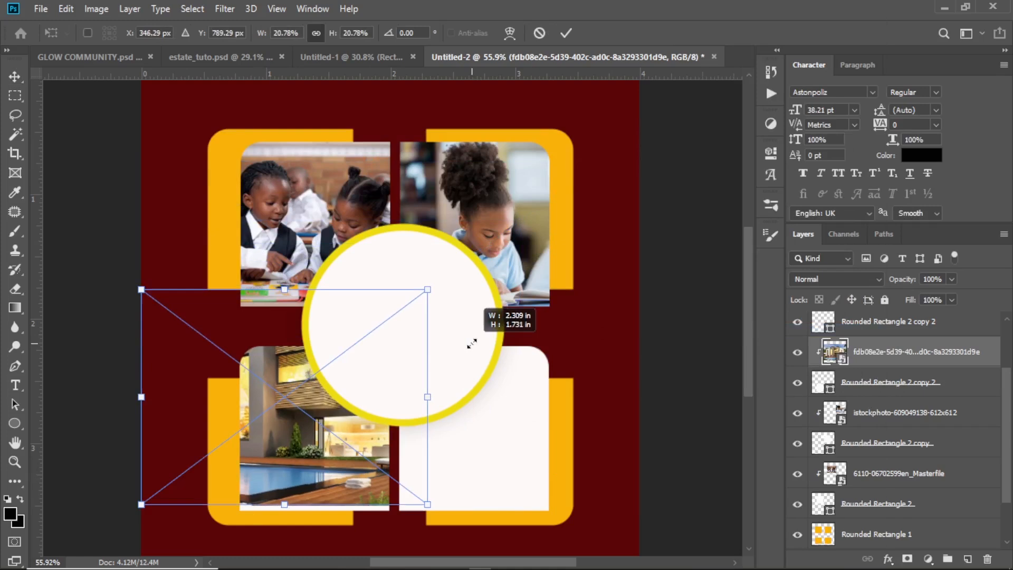
pyautogui.moveTo(141, 289); pyautogui.dragTo(205, 343)
pyautogui.moveTo(276, 385); pyautogui.dragTo(245, 393)
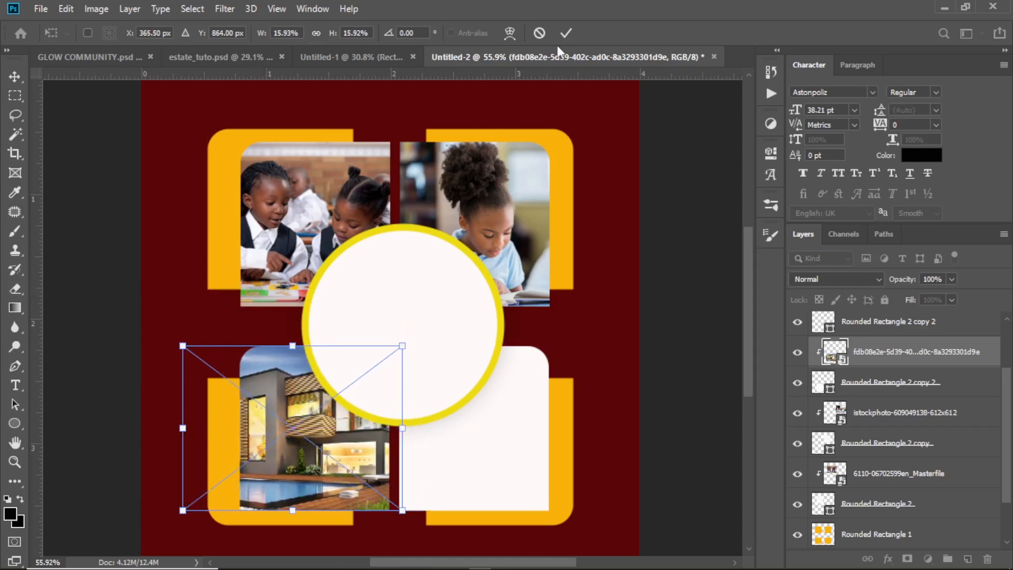
pyautogui.press('Return')
# Place the pexels-photo-1571460 image from Downloads above the blank lower-right rectangle and clip it to that rectangle.
pyautogui.click(534, 438)
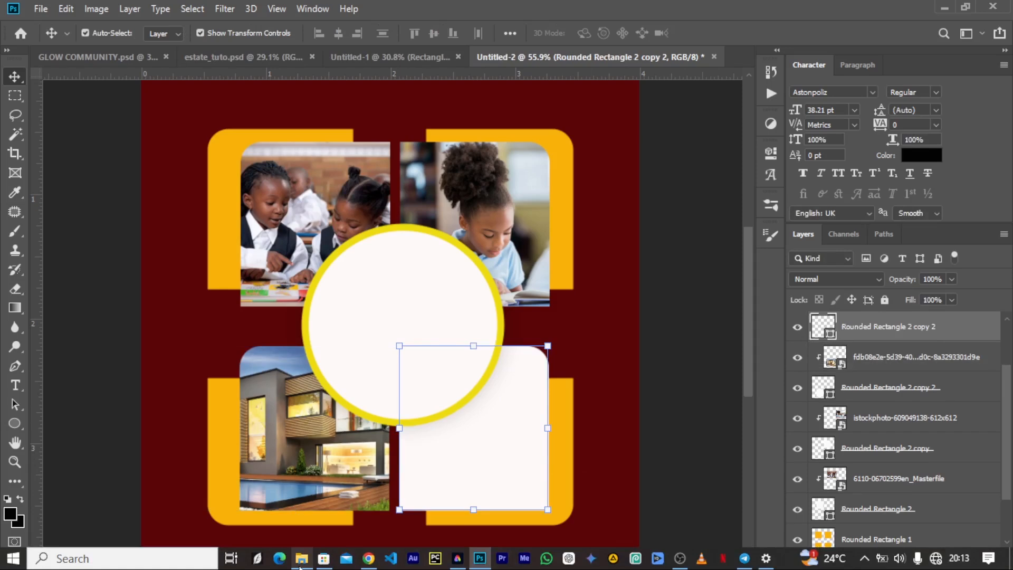
pyautogui.click(299, 566)
pyautogui.scroll(-5, 733, 323)
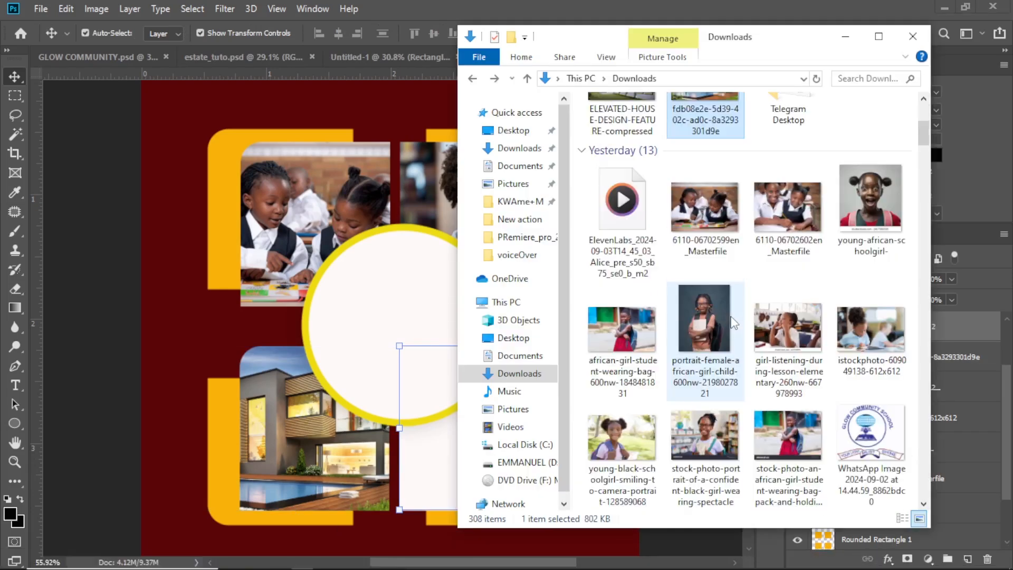
pyautogui.scroll(5, 733, 320)
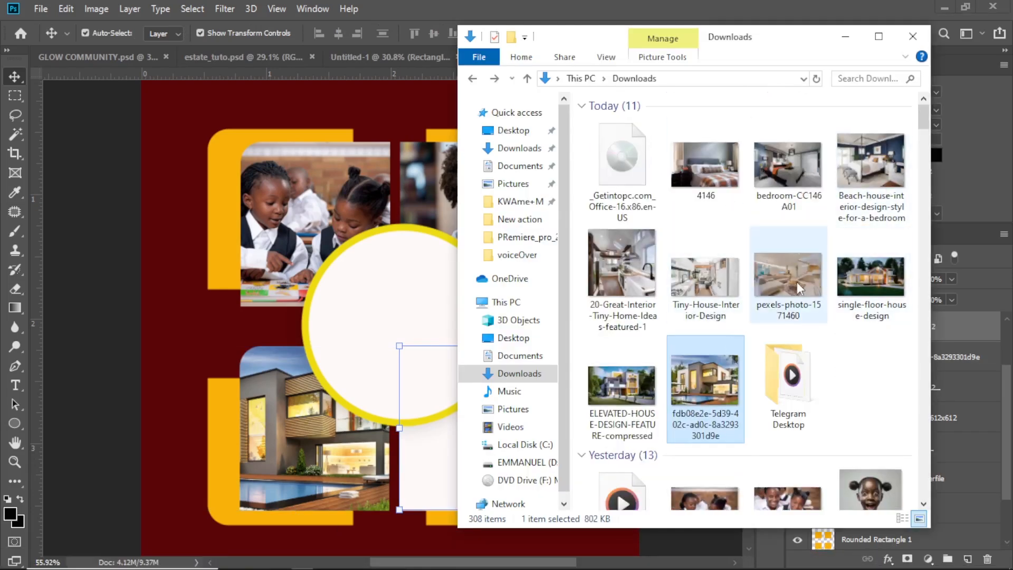
pyautogui.moveTo(805, 273); pyautogui.dragTo(433, 487)
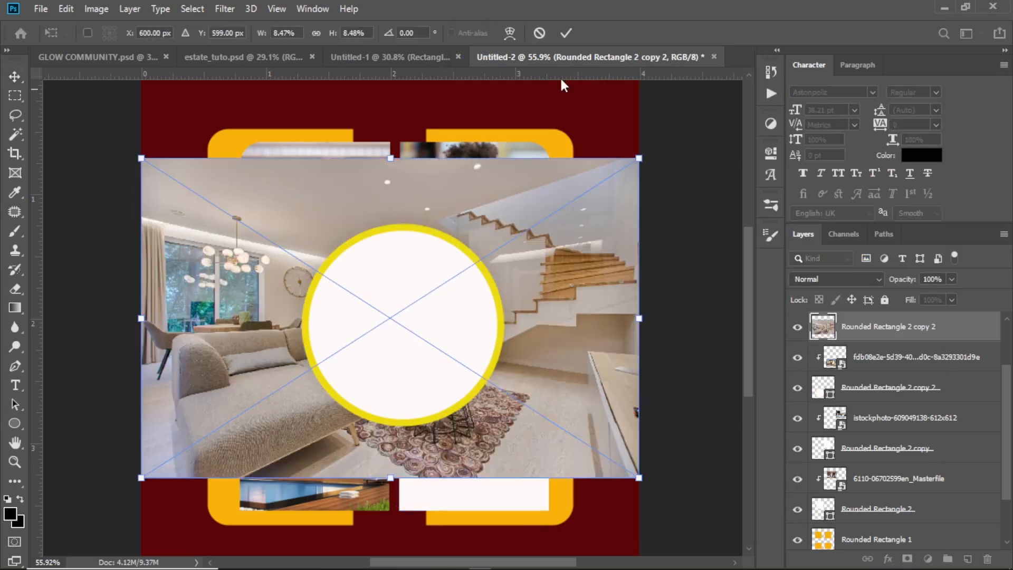
pyautogui.click(564, 32)
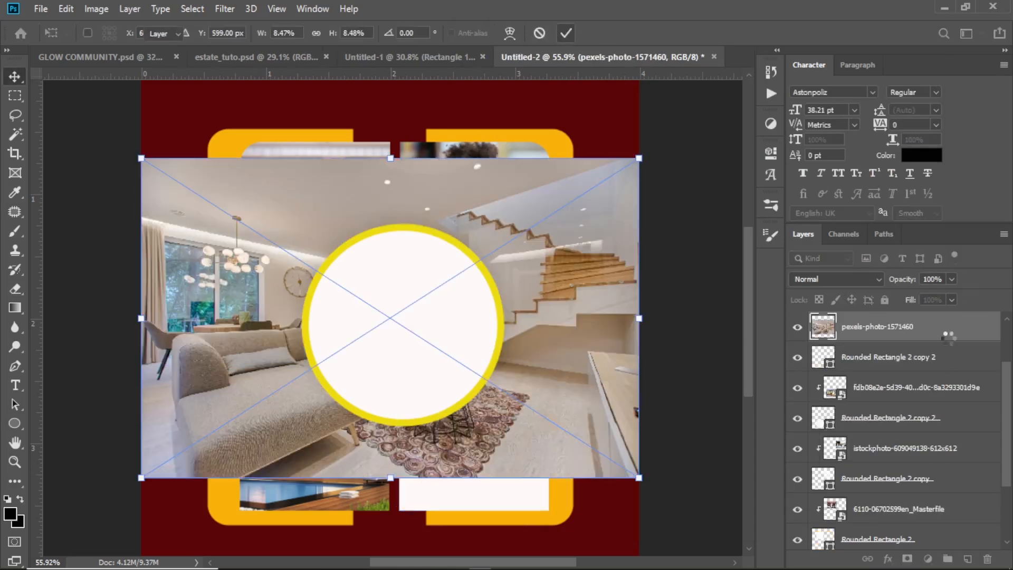
pyautogui.rightClick(904, 334)
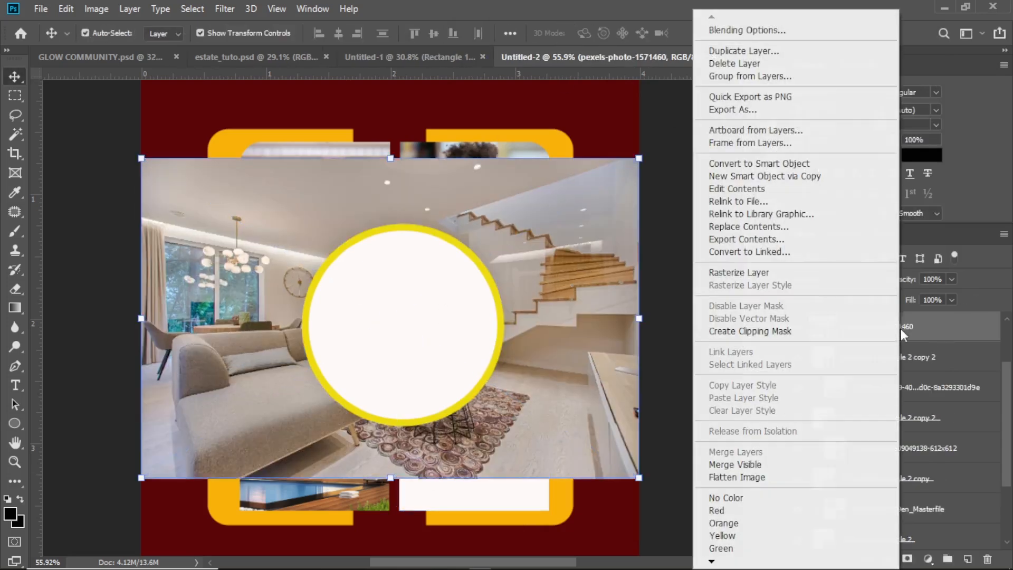
pyautogui.click(788, 333)
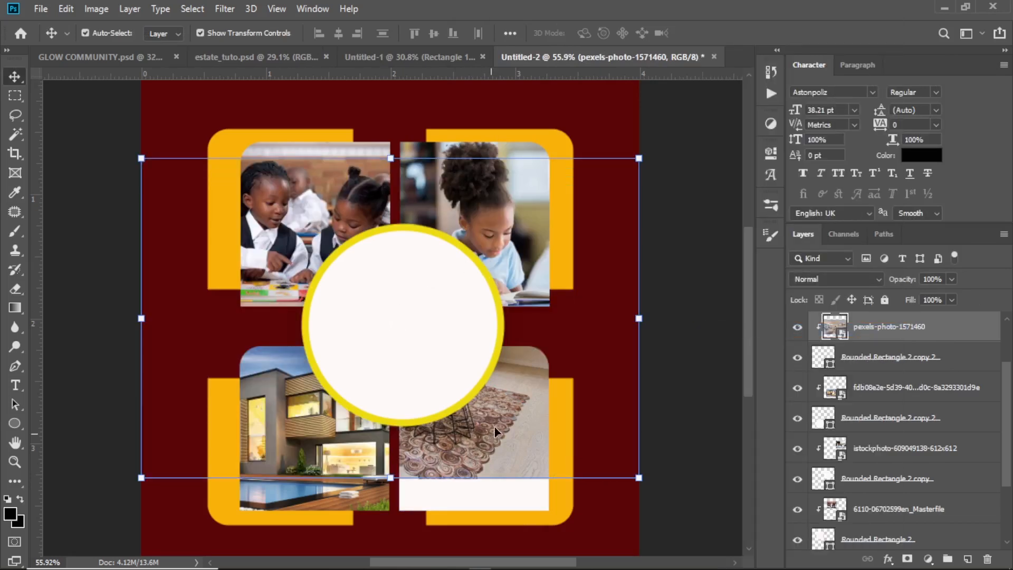
# Move the clipped living-room photo down and scale it to 4.45% so it fills the lower-right frame.
pyautogui.moveTo(495, 431); pyautogui.dragTo(505, 477)
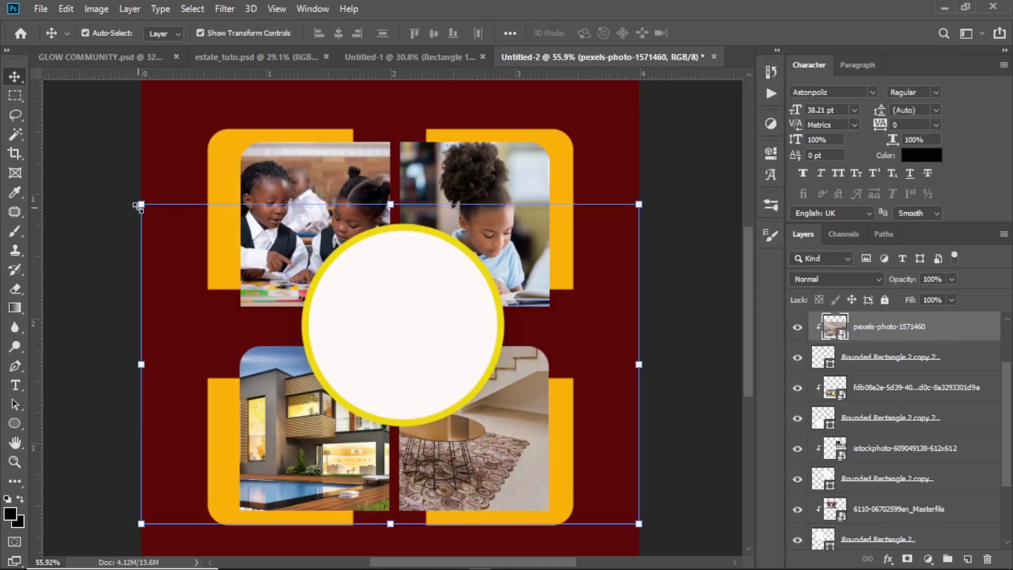
pyautogui.moveTo(138, 206); pyautogui.dragTo(360, 346)
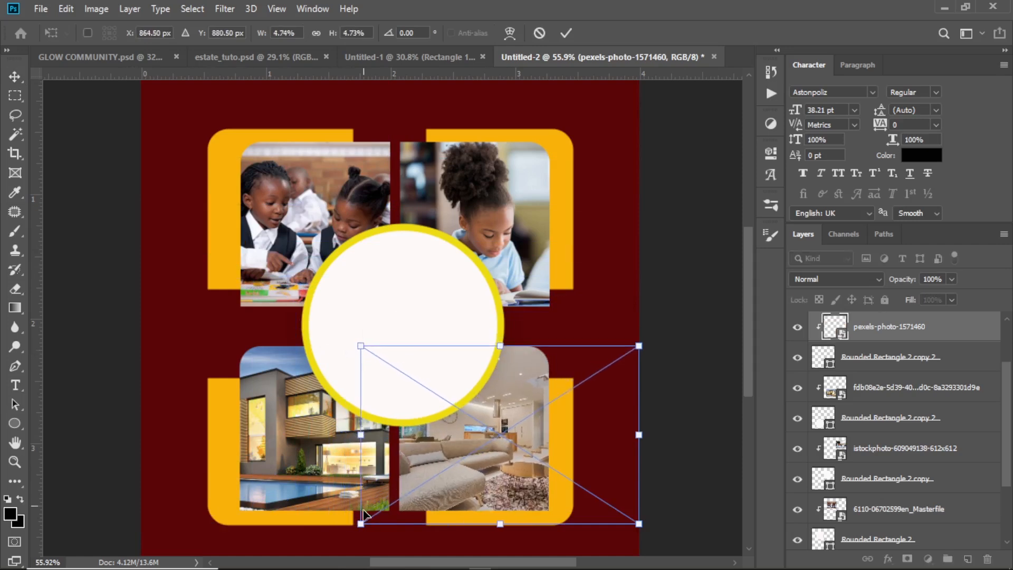
pyautogui.moveTo(362, 523); pyautogui.dragTo(378, 513)
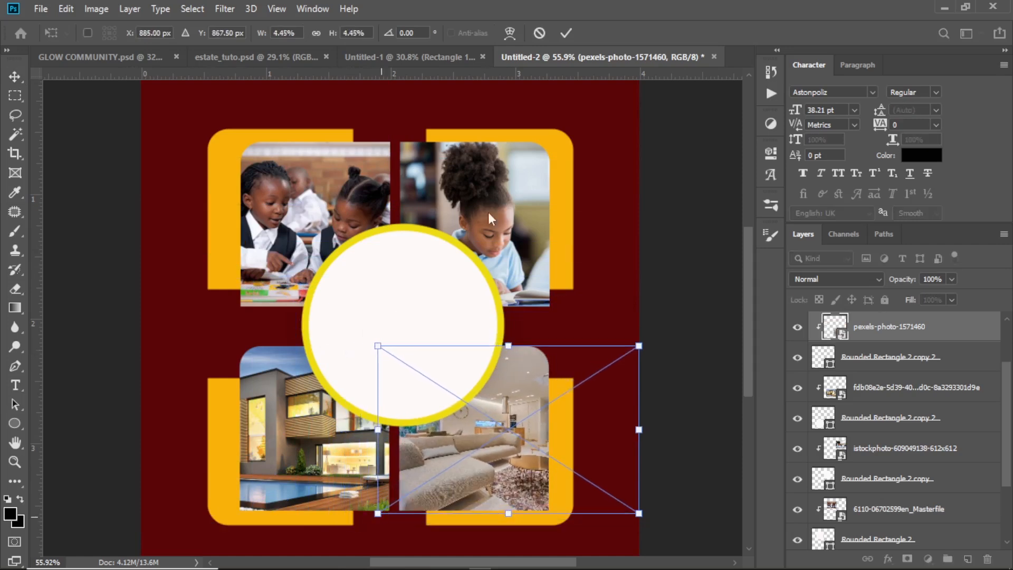
pyautogui.click(567, 37)
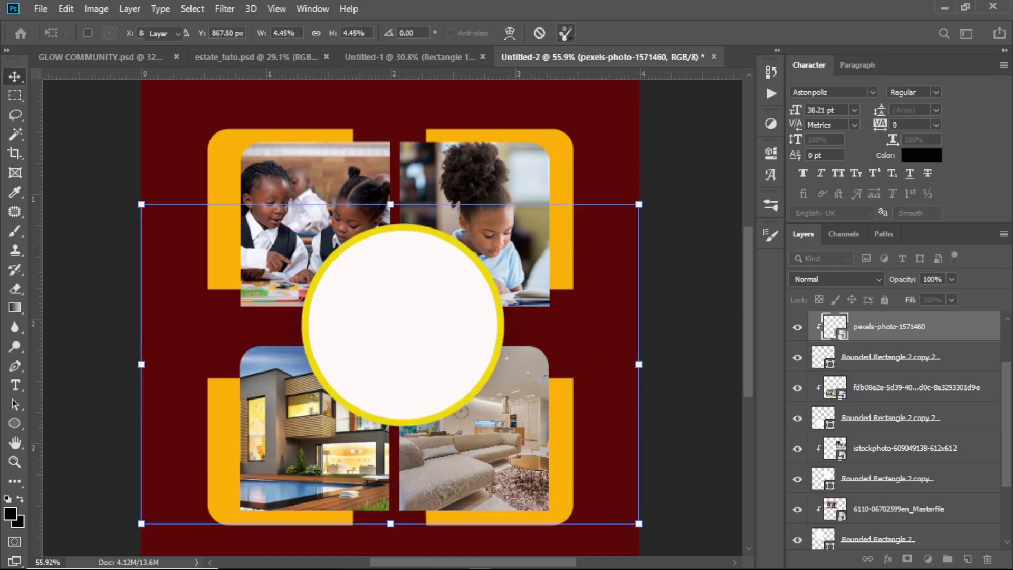
# Place the single-floor-house-design image from Downloads above the central circle's layer and clip it to the circle.
pyautogui.click(402, 306)
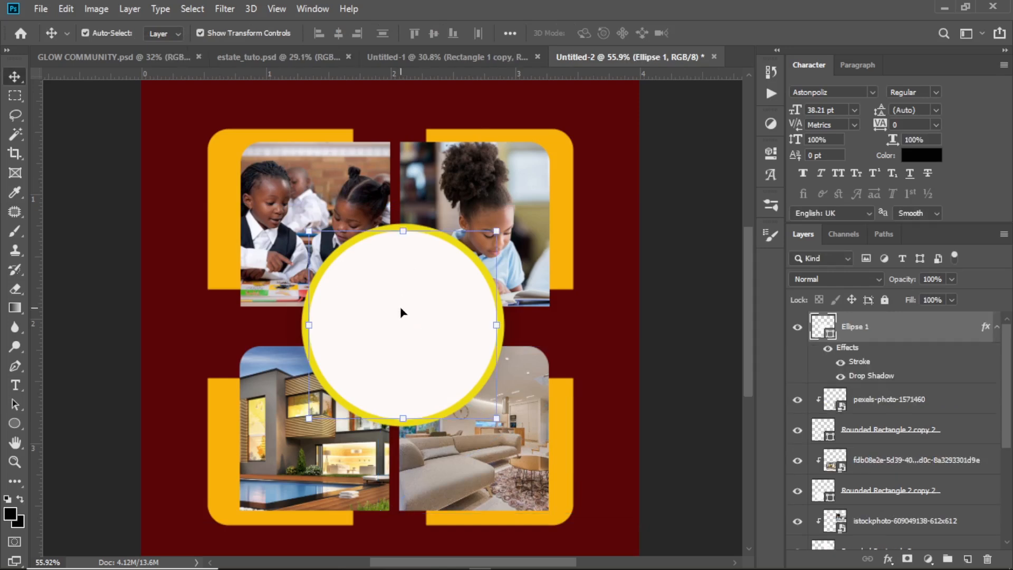
pyautogui.click(304, 562)
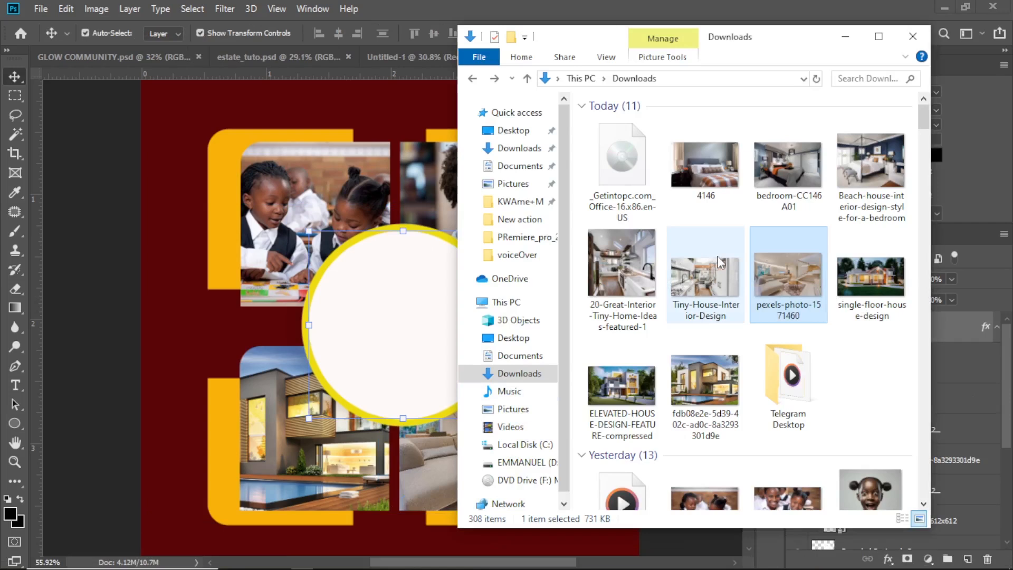
pyautogui.click(639, 395)
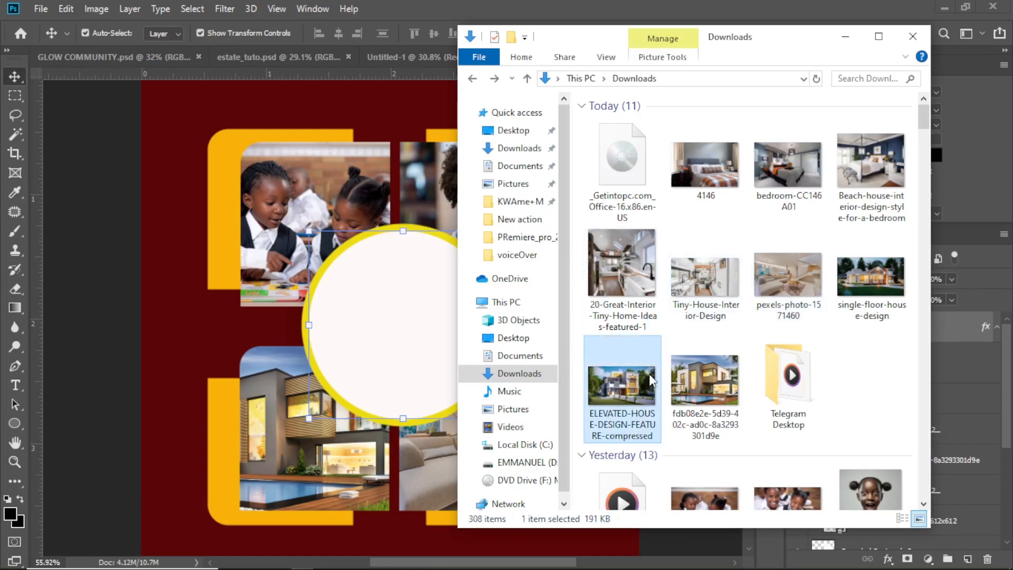
pyautogui.moveTo(878, 279); pyautogui.dragTo(401, 316)
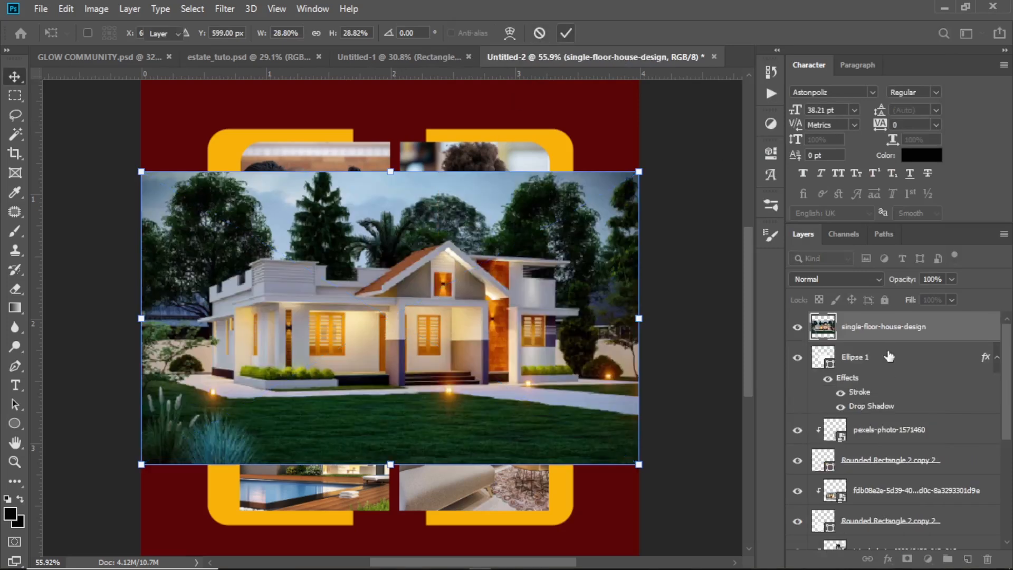
pyautogui.press('Return')
pyautogui.rightClick(886, 338)
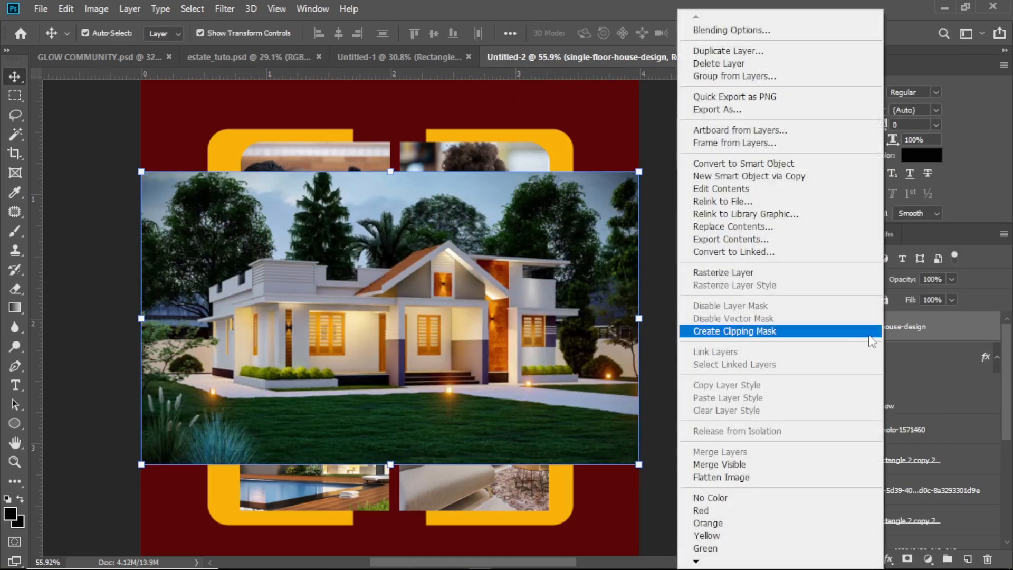
pyautogui.click(731, 331)
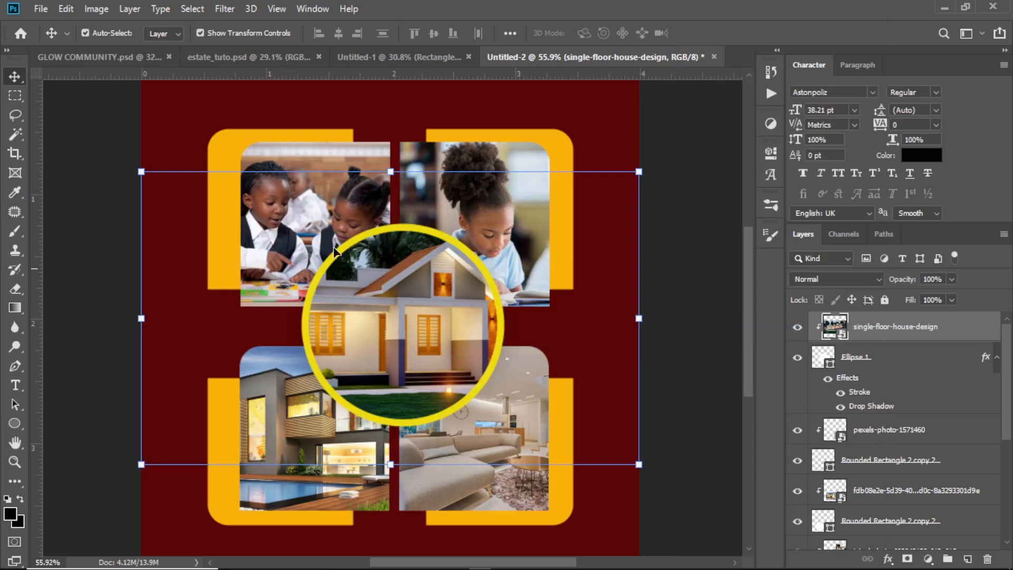
# Scale the single-floor-house-design photo to 19.39% and shift it until the house sits centred inside the circle.
pyautogui.moveTo(132, 170); pyautogui.dragTo(189, 200)
pyautogui.moveTo(639, 464); pyautogui.dragTo(562, 438)
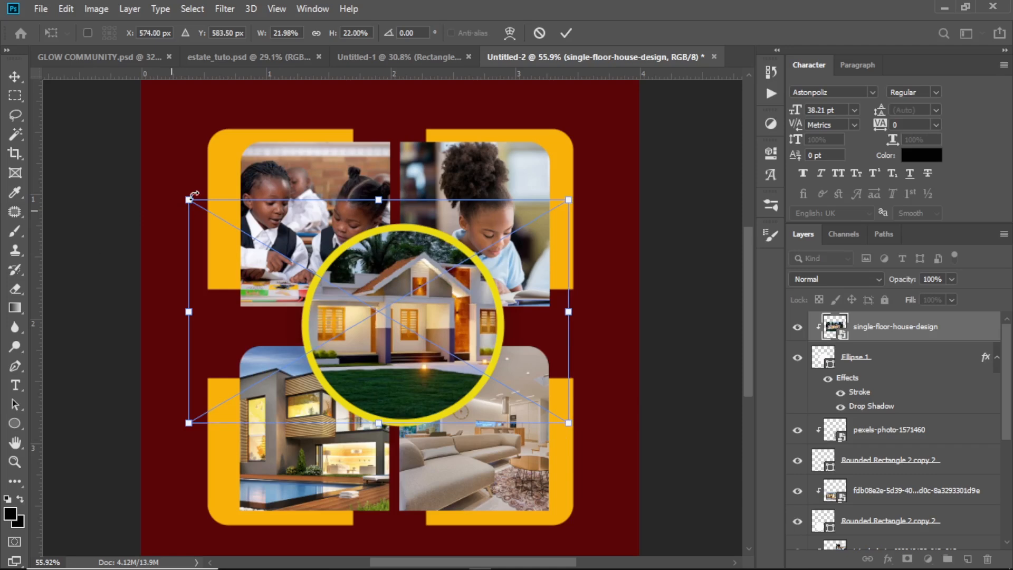
pyautogui.moveTo(194, 199); pyautogui.dragTo(236, 222)
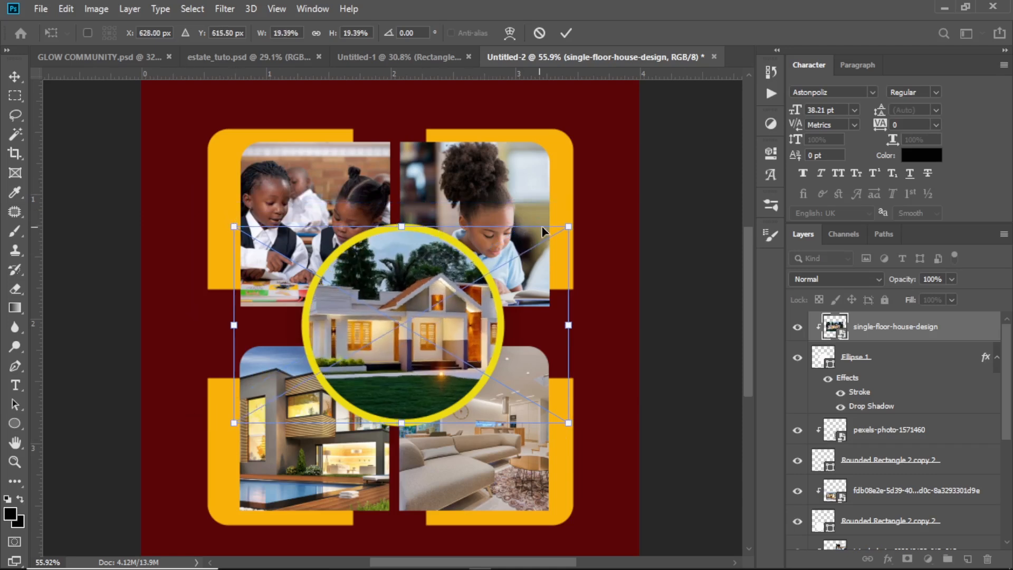
pyautogui.moveTo(559, 226); pyautogui.dragTo(545, 233)
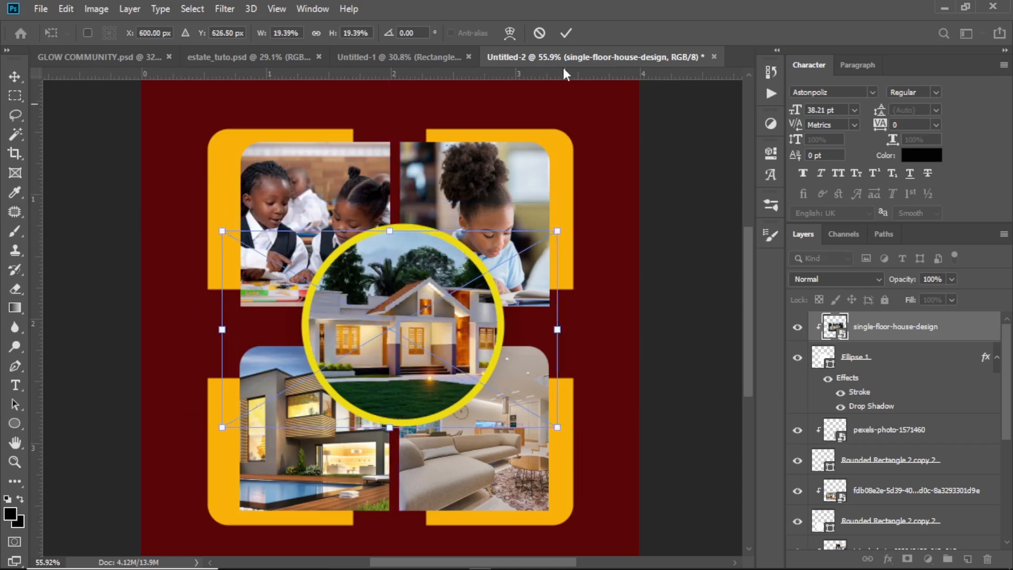
pyautogui.press('Return')
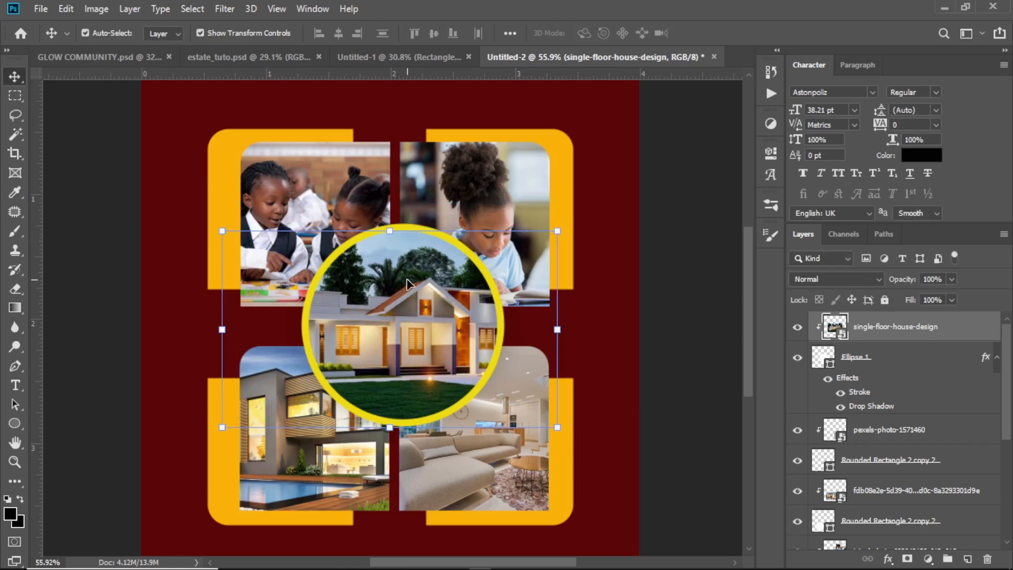
pyautogui.moveTo(407, 279); pyautogui.dragTo(398, 276)
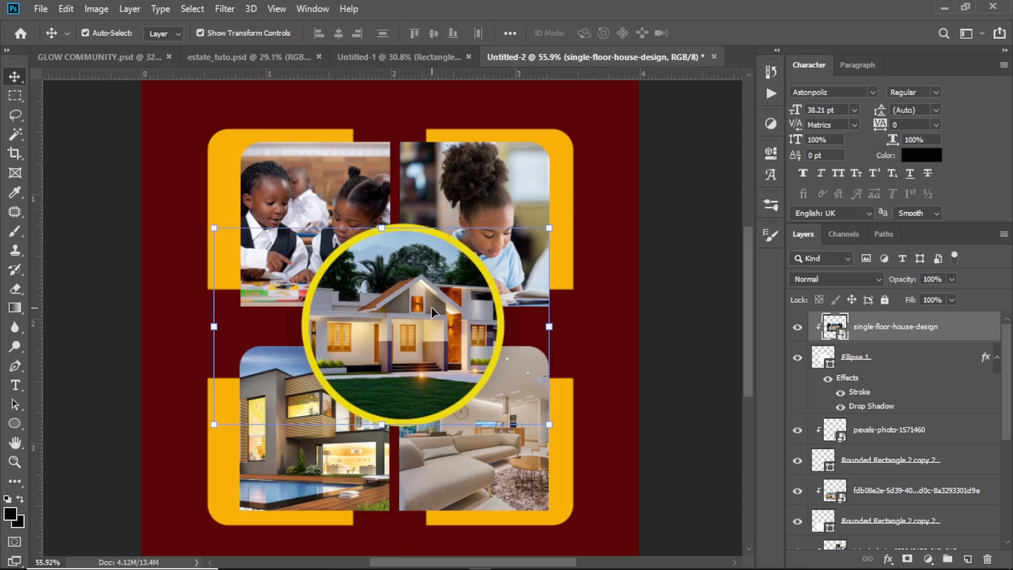
# Select the clipped frame photos and the orange corner shape in turn to review how the layout is built.
pyautogui.click(521, 179)
pyautogui.click(343, 177)
pyautogui.click(311, 433)
pyautogui.click(477, 425)
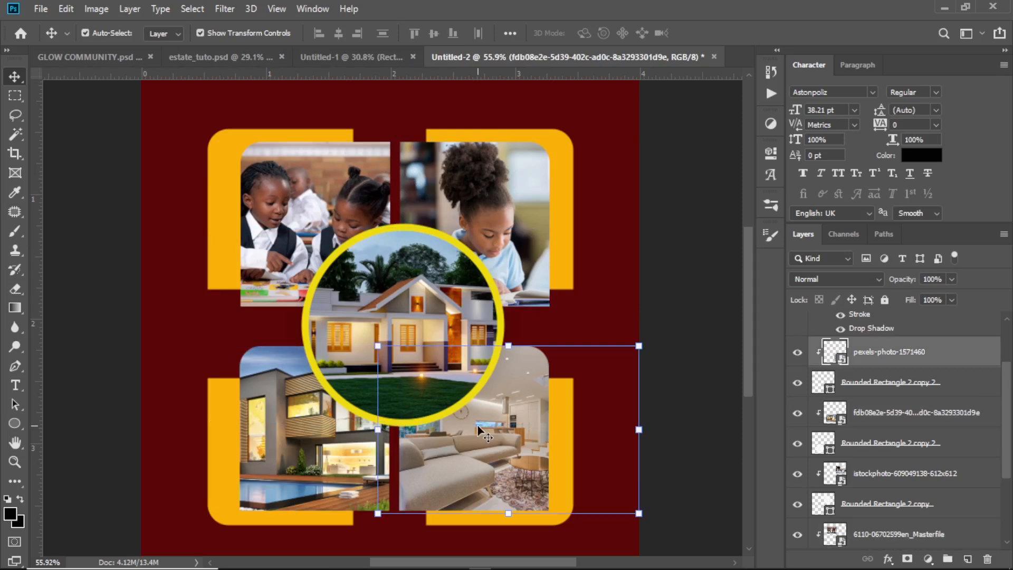
pyautogui.click(504, 216)
pyautogui.click(376, 210)
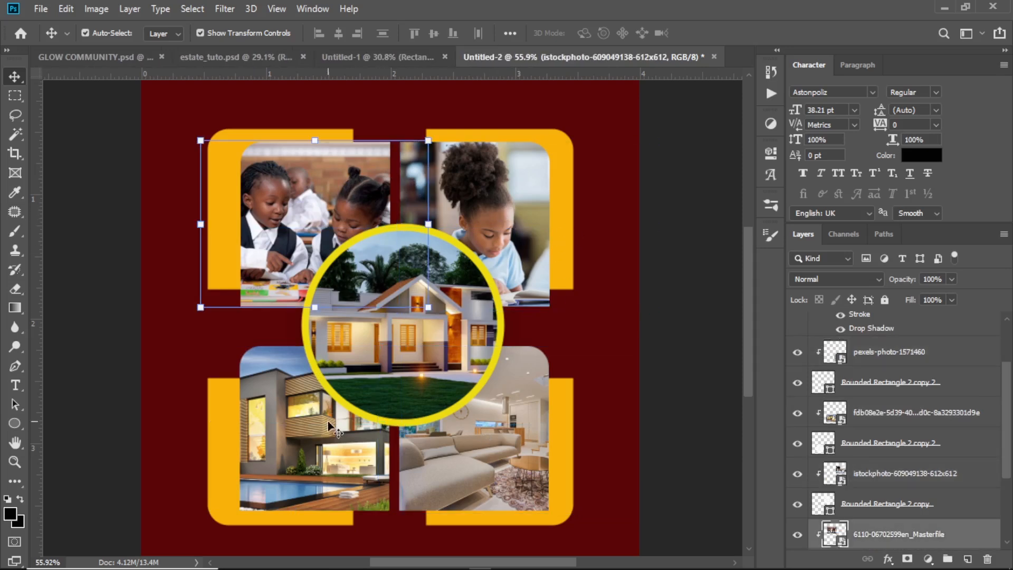
pyautogui.click(557, 143)
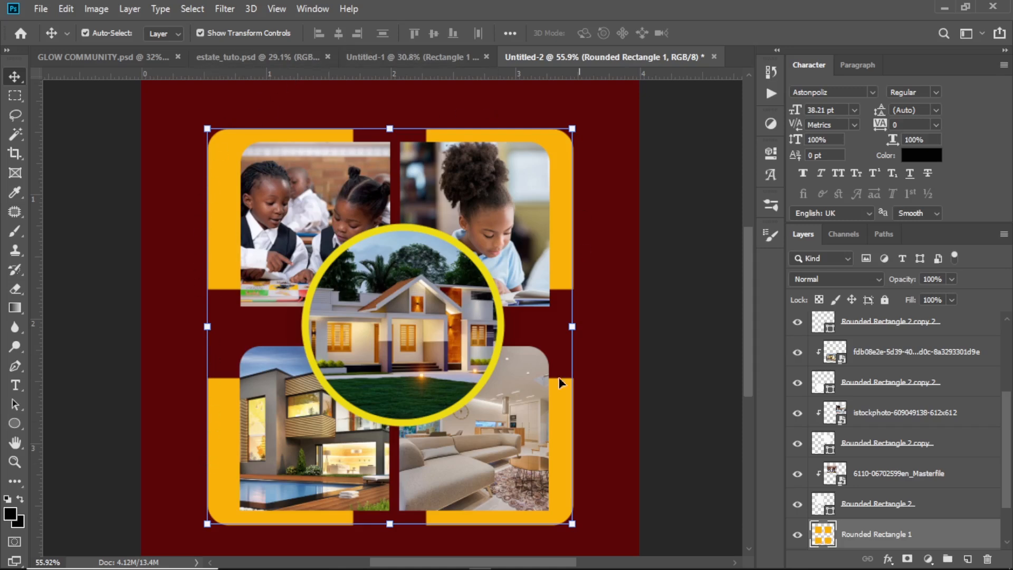
pyautogui.scroll(-1, 875, 510)
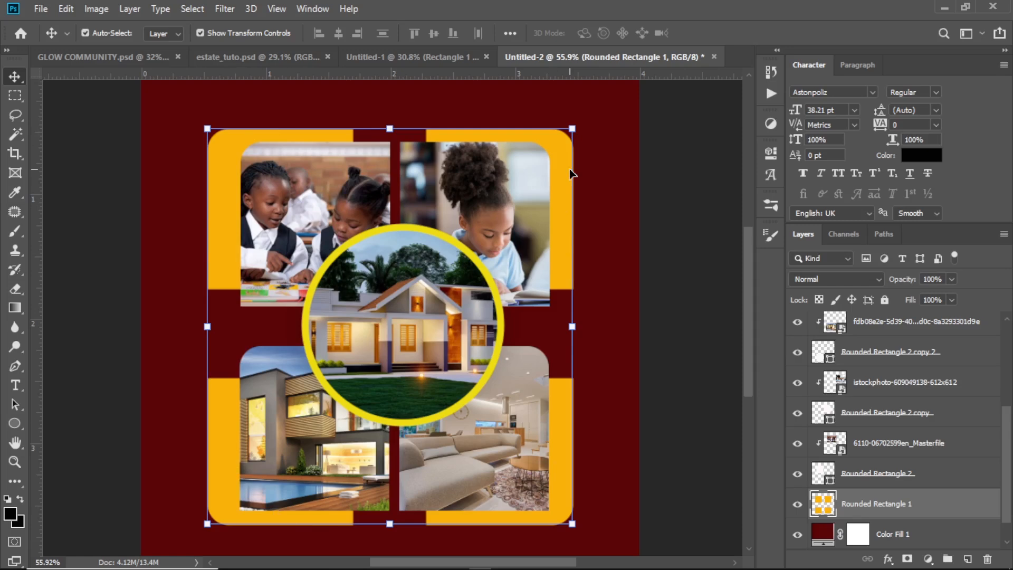
pyautogui.click(491, 190)
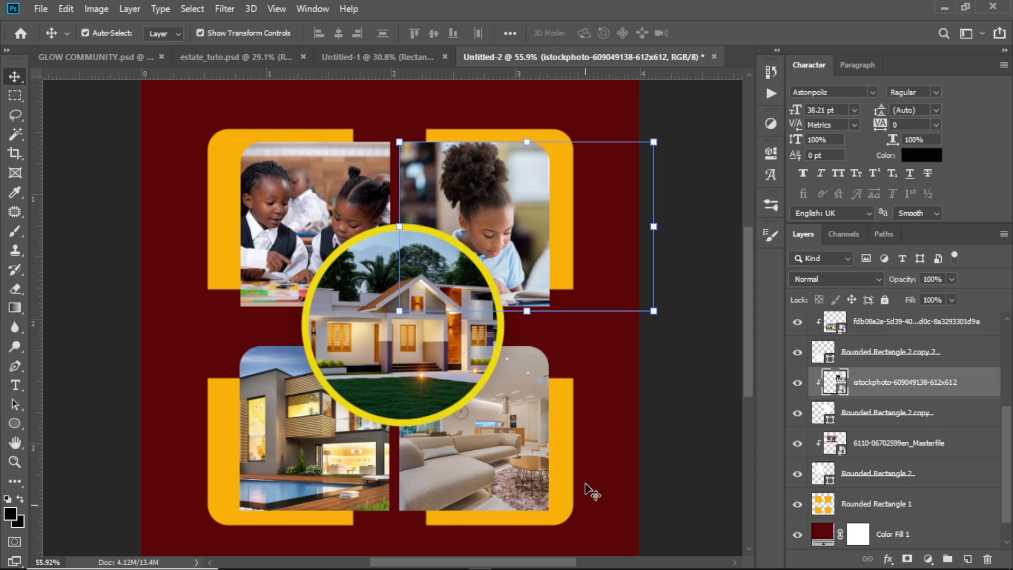
pyautogui.click(571, 445)
# Examine the whole photo layout at several magnifications to check the frames, corner accents and central circle.
pyautogui.scroll(-1, 858, 507)
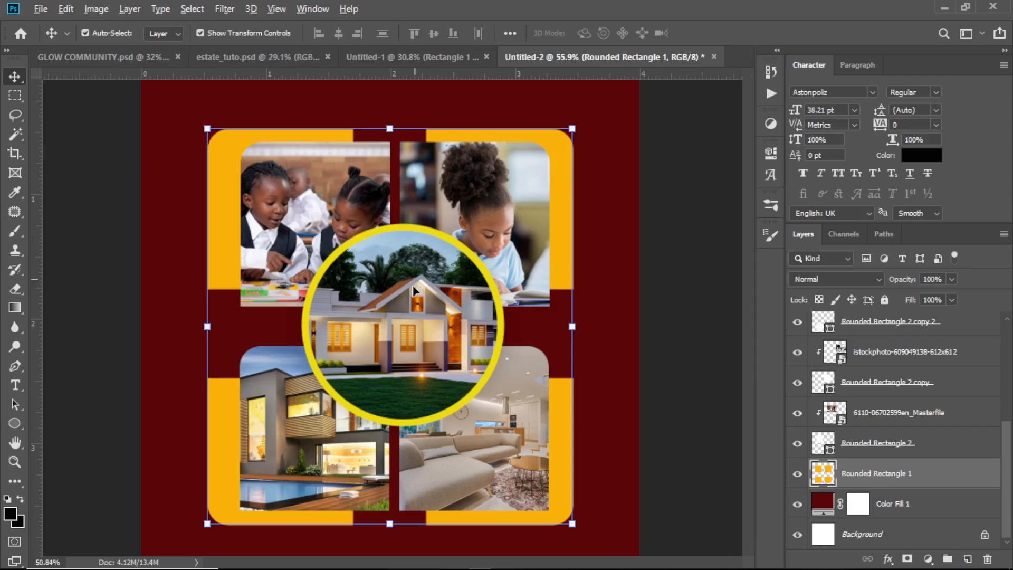
pyautogui.scroll(-3, 415, 283)
pyautogui.scroll(4, 411, 306)
pyautogui.scroll(-4, 411, 320)
pyautogui.scroll(6, 410, 321)
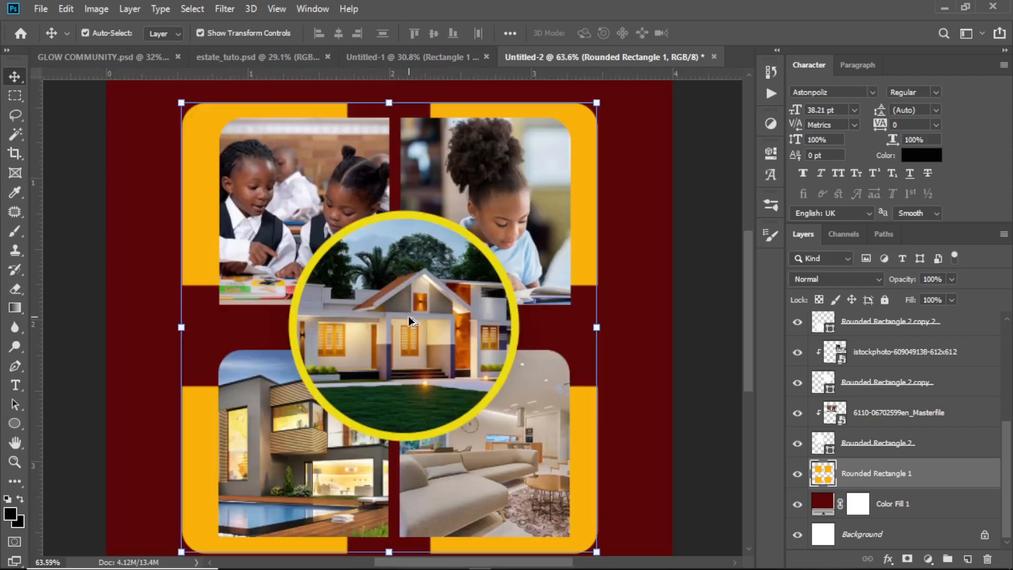
pyautogui.scroll(-3, 374, 272)
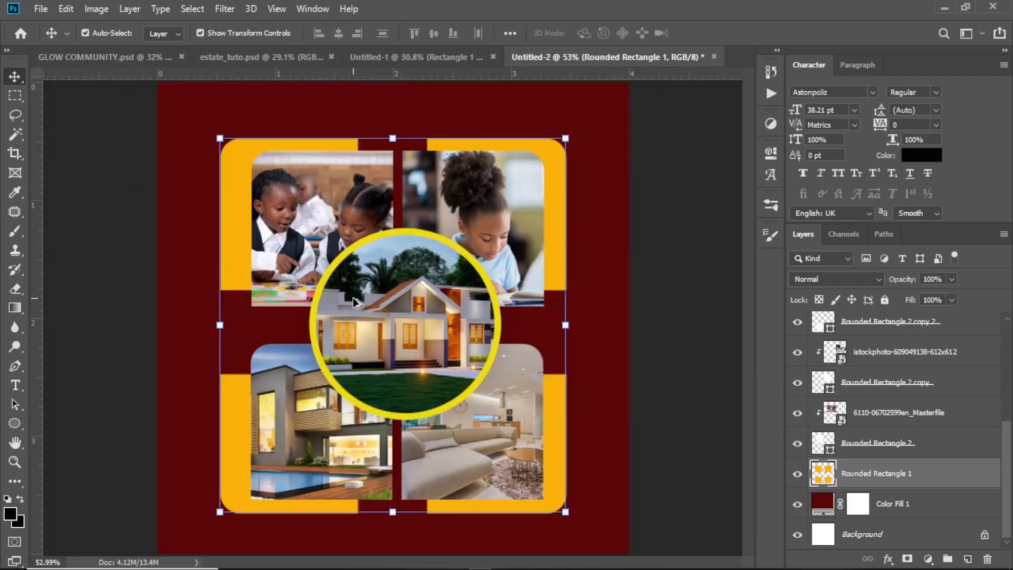
pyautogui.scroll(4, 364, 285)
pyautogui.scroll(-2, 353, 302)
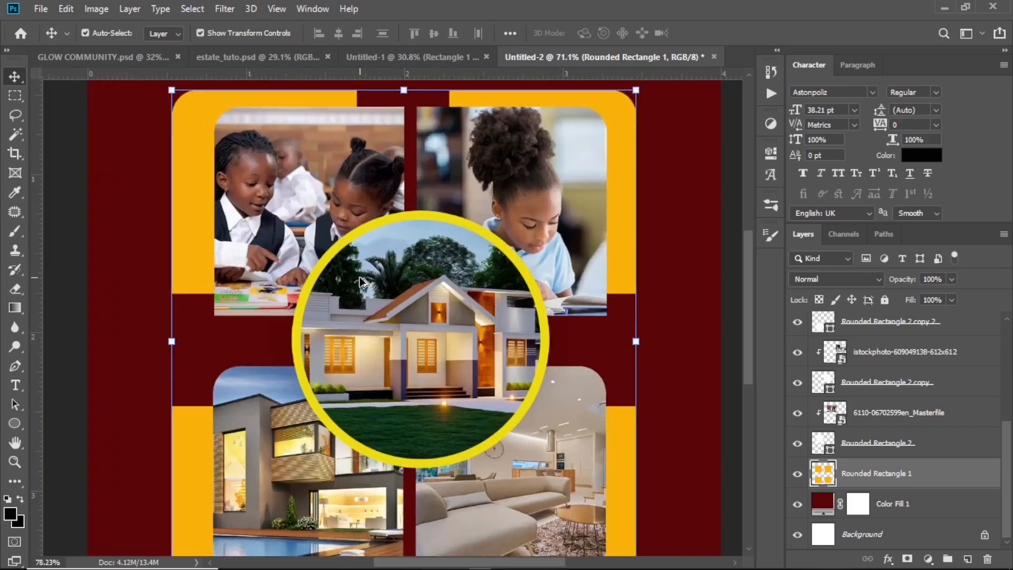
pyautogui.scroll(-2, 360, 281)
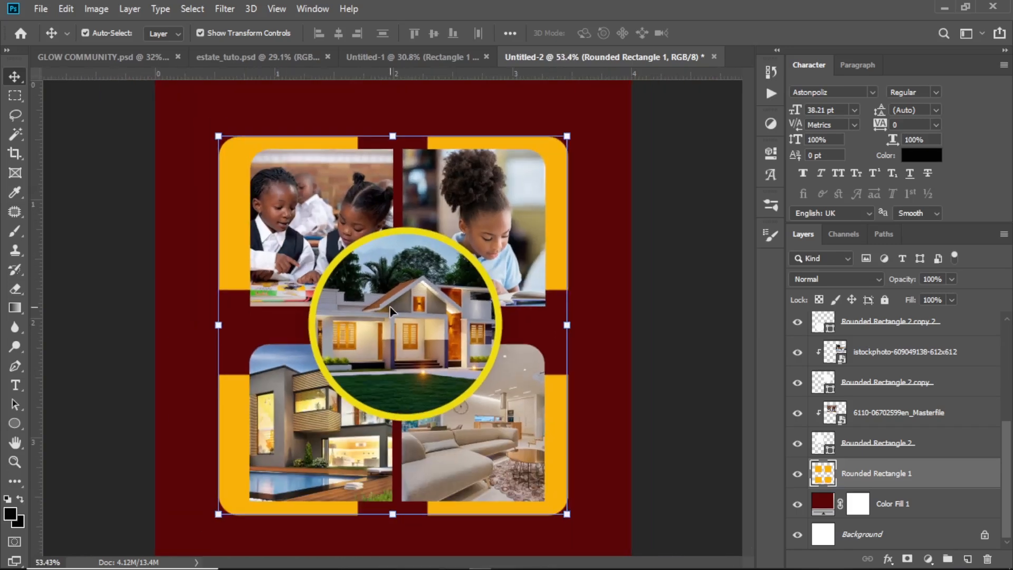